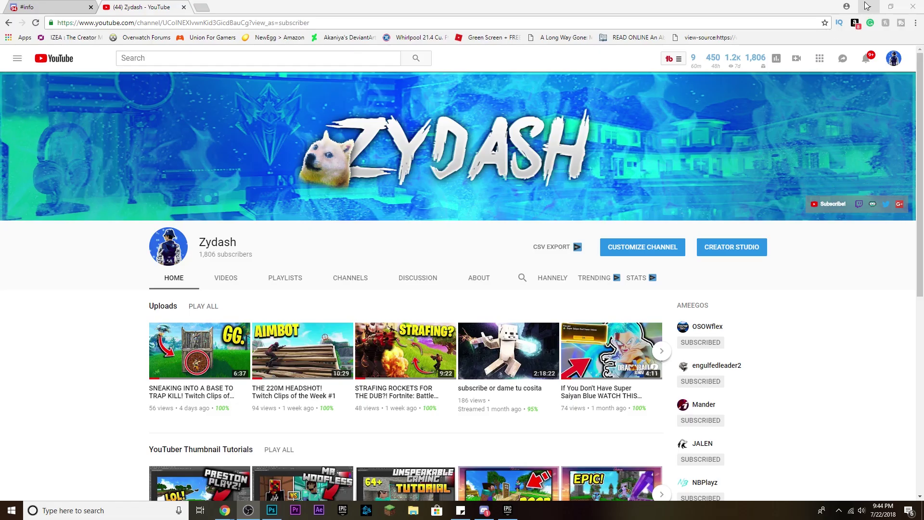
Step: Switch to Photoshop and create a new 1920 x 1080 pixel document with 72 pixels/inch resolution and transparent background contents
key(alt+Tab)
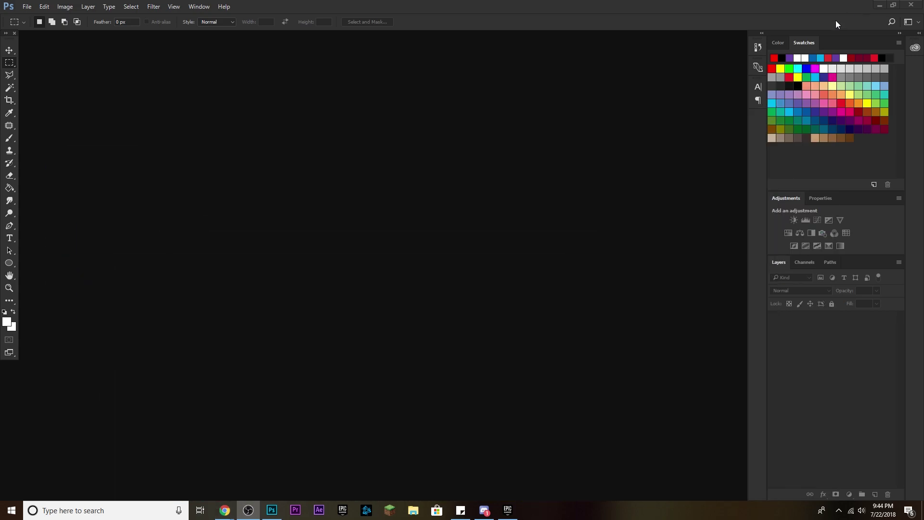
click(30, 8)
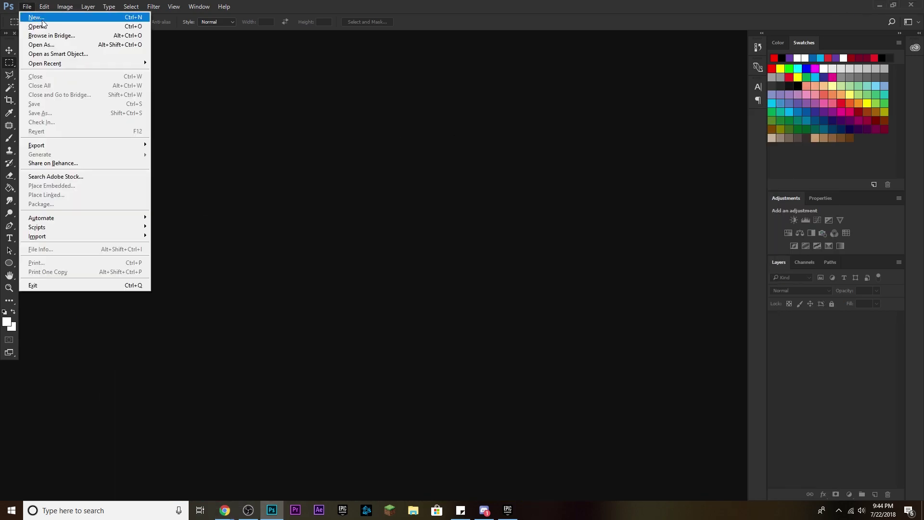
click(42, 18)
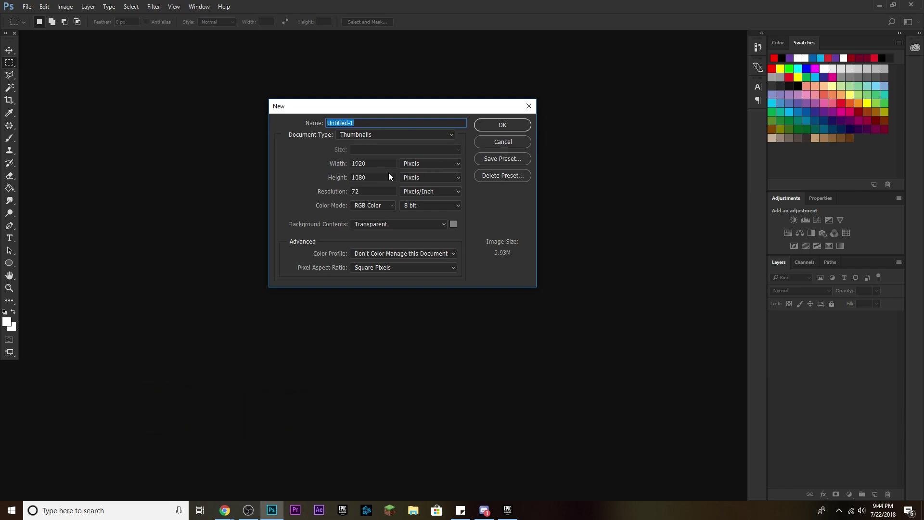
double_click(364, 165)
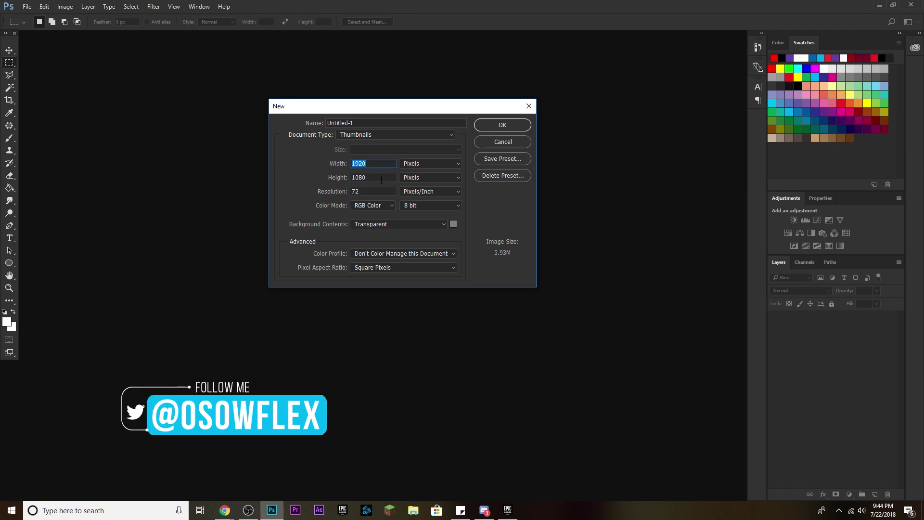
double_click(380, 178)
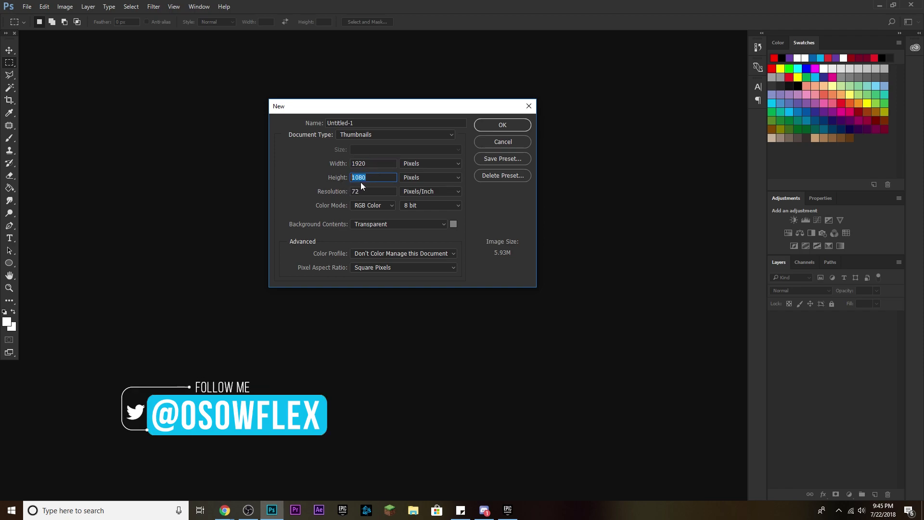
click(448, 164)
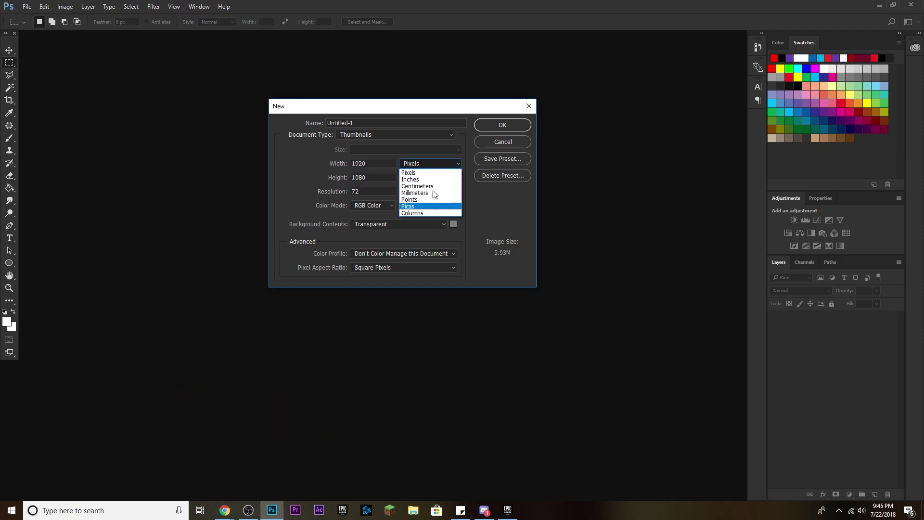
click(441, 167)
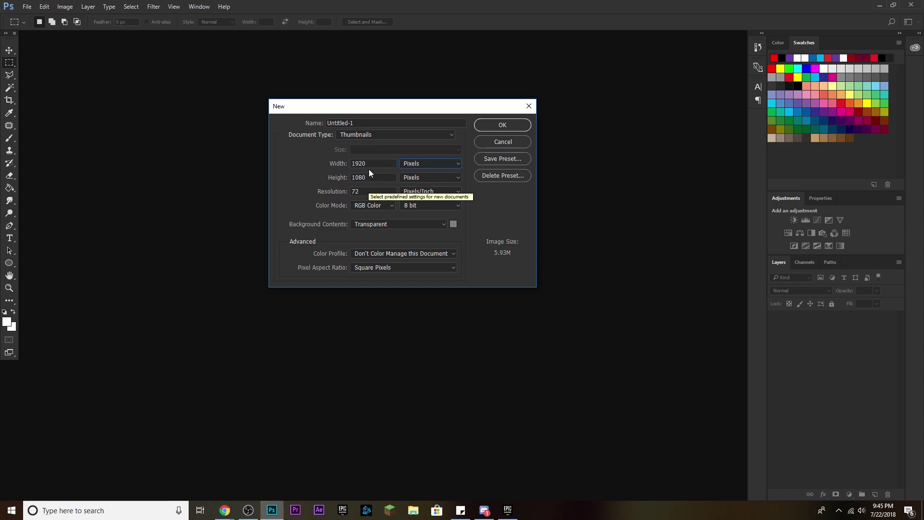
click(485, 125)
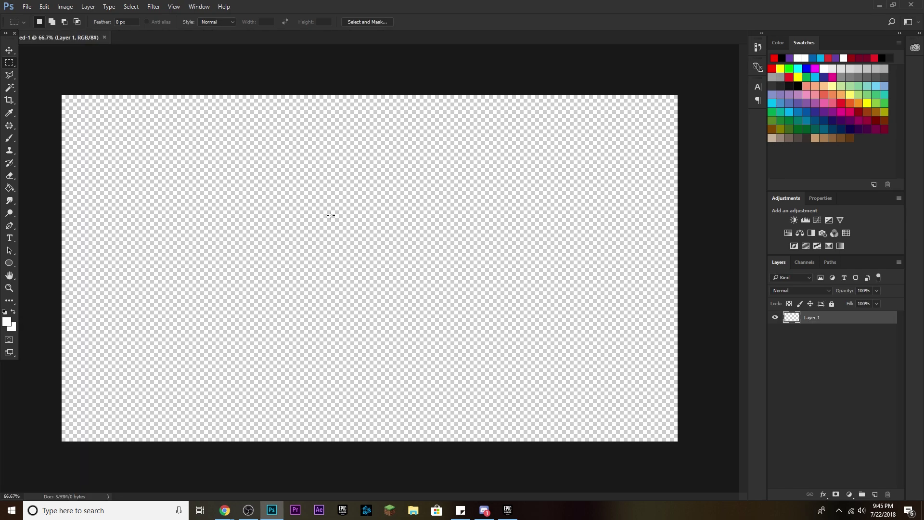
Step: Show the History panel and place it near the upper edge, beside the canvas and over the panel dock
click(199, 9)
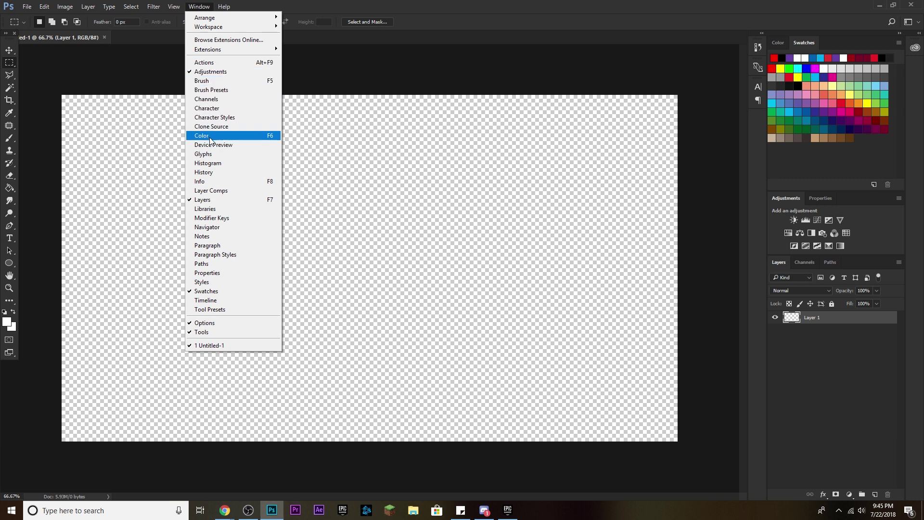
click(218, 173)
drag(696, 48, 761, 37)
drag(673, 43, 666, 24)
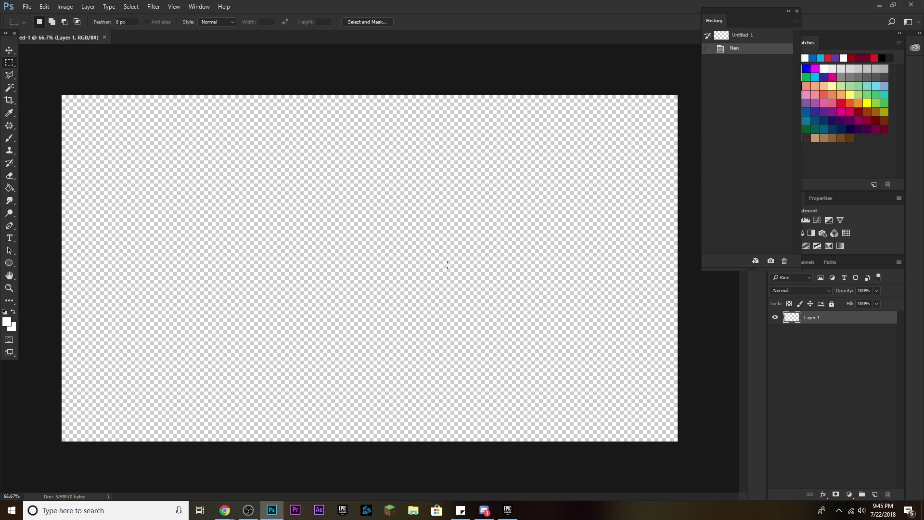
drag(749, 10, 766, 13)
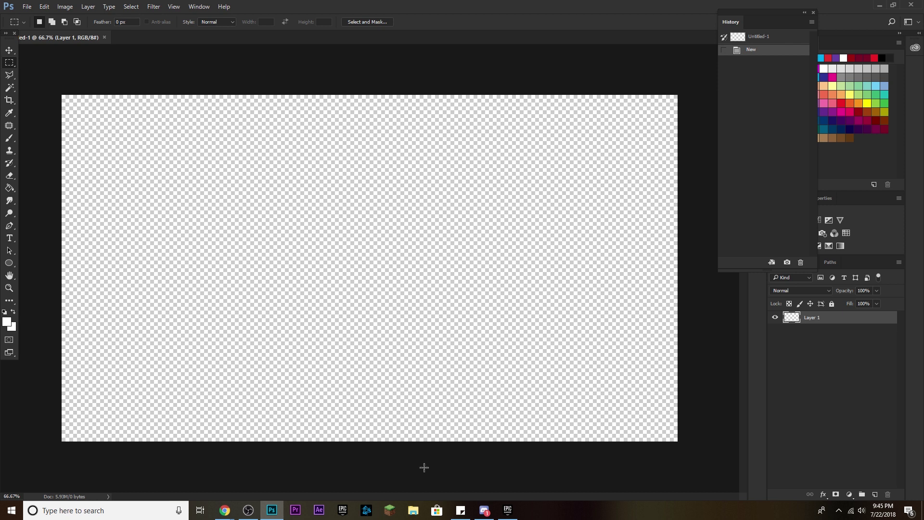
Step: Place the Screenshot_14 image from the file folder into the blank document
click(415, 515)
drag(882, 345, 403, 290)
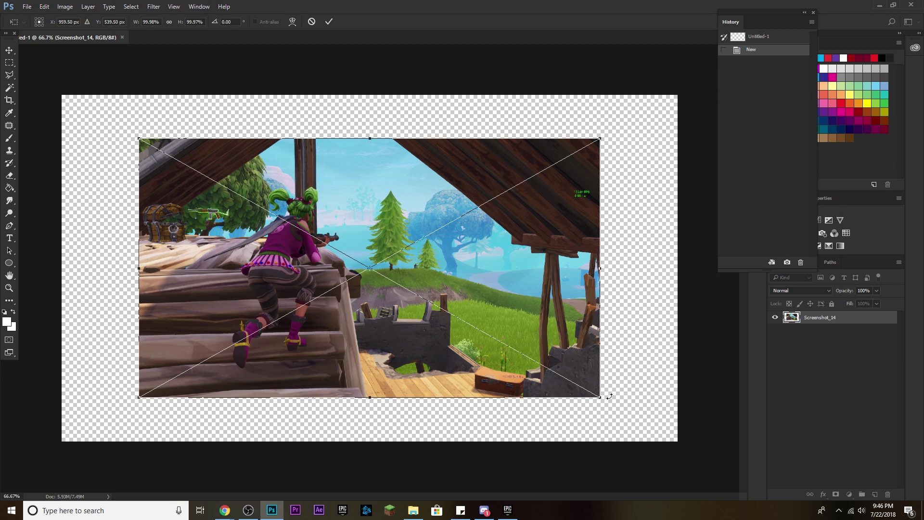
mouse_move(600, 396)
mouse_down()
mouse_move(669, 470)
mouse_move(599, 397)
mouse_up()
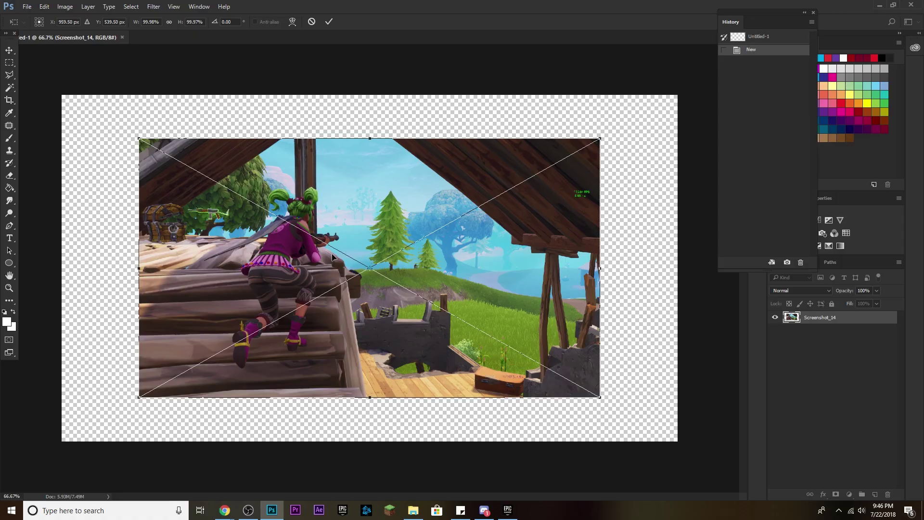
drag(263, 188, 336, 290)
key(ctrl+z)
scroll(597, 195, up, 2)
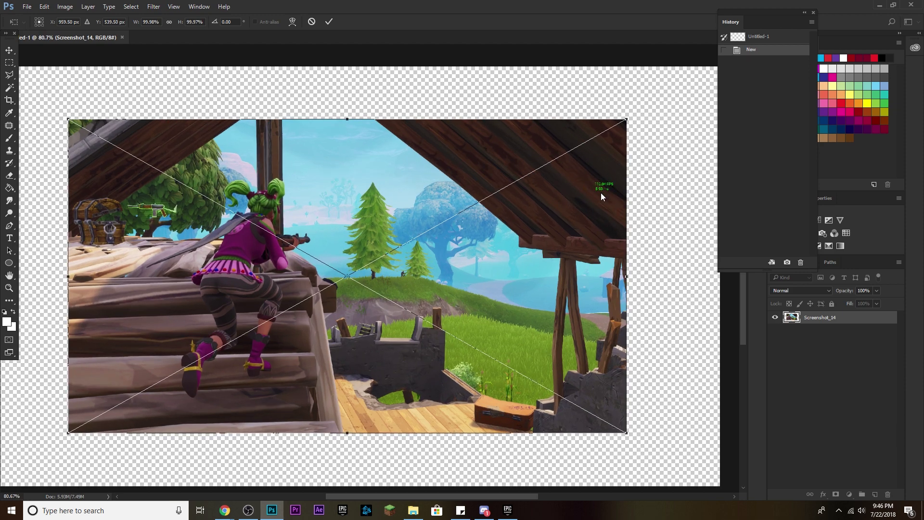
scroll(599, 221, down, 2)
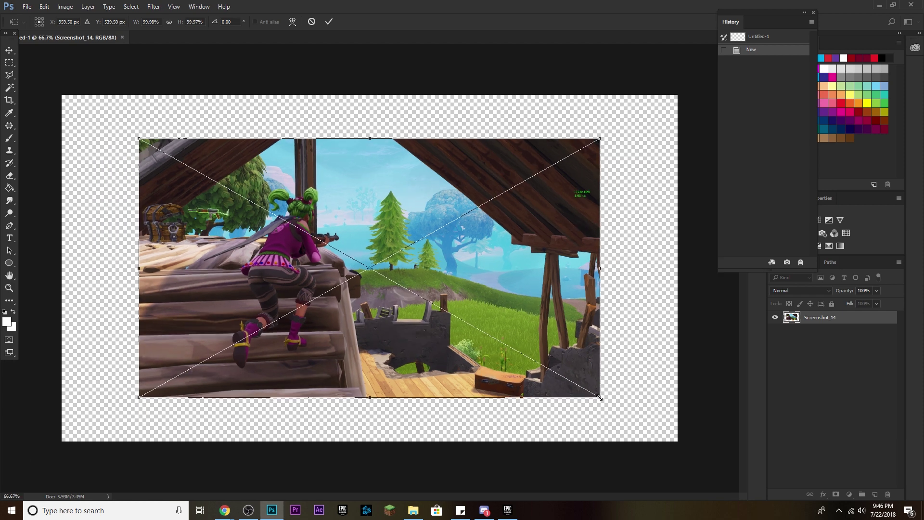
Step: Align the placed screenshot with the canvas's upper-left corner, scale it to about 142% so it covers the whole canvas, and commit the placement
drag(600, 397, 603, 399)
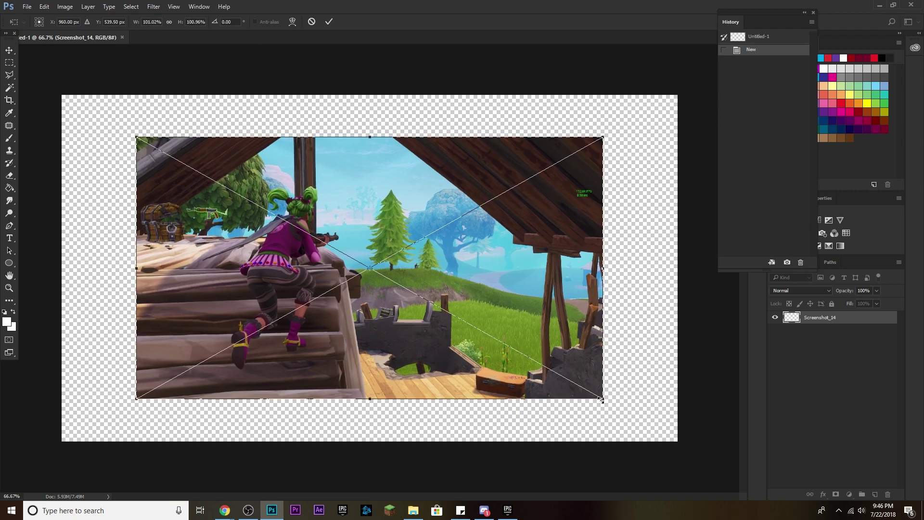
drag(580, 360, 499, 313)
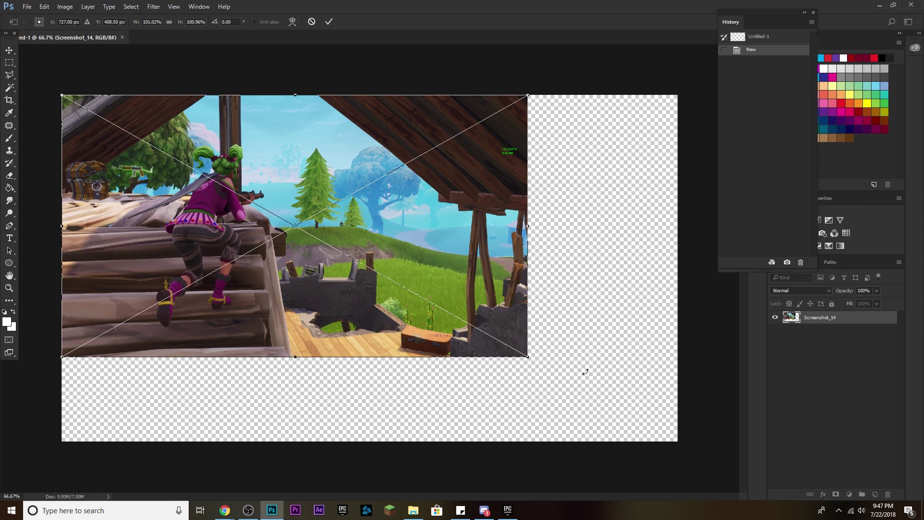
drag(527, 356, 648, 495)
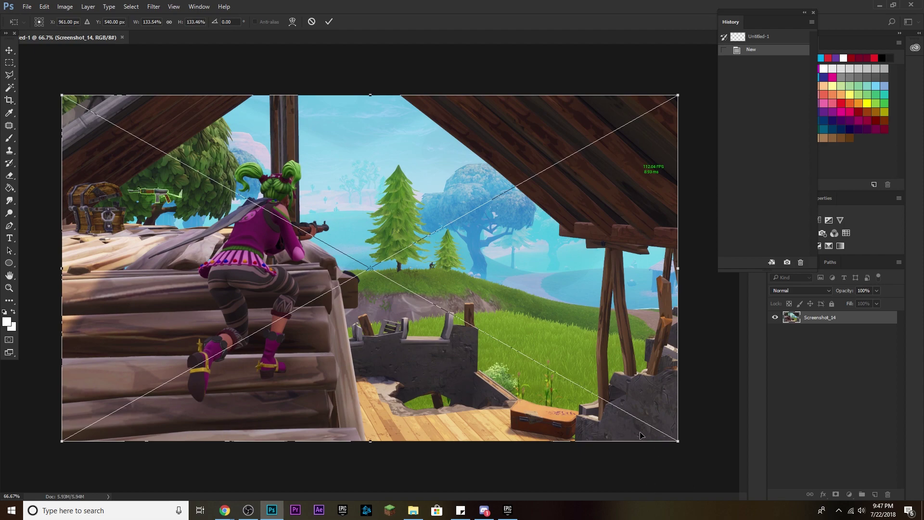
scroll(576, 353, down, 1)
drag(650, 427, 670, 471)
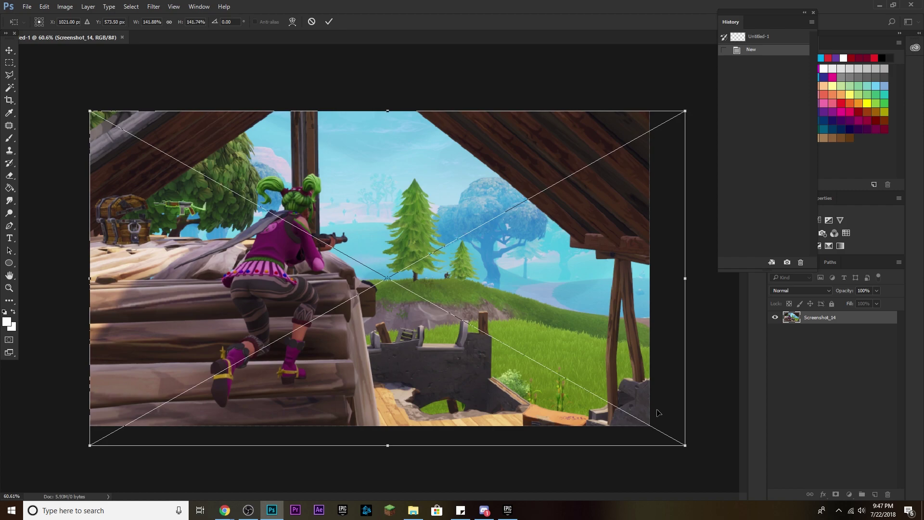
key(Return)
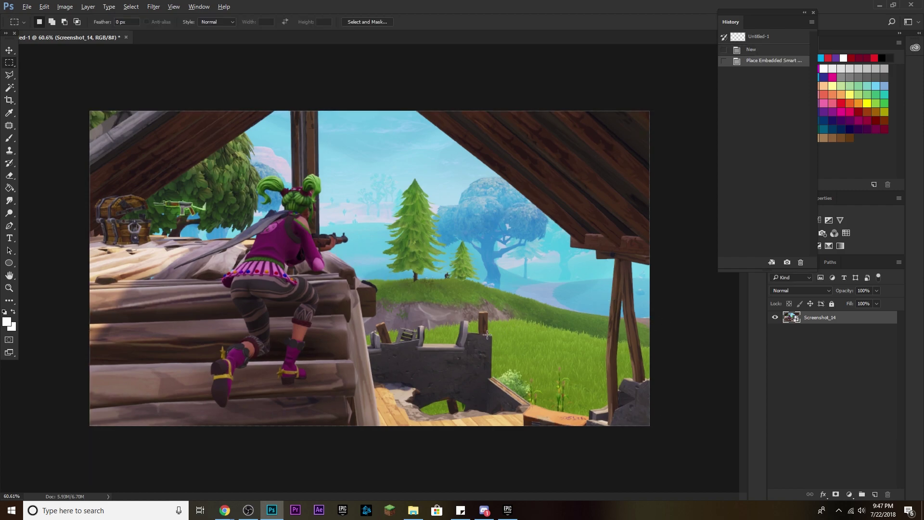
key(ctrl+plus)
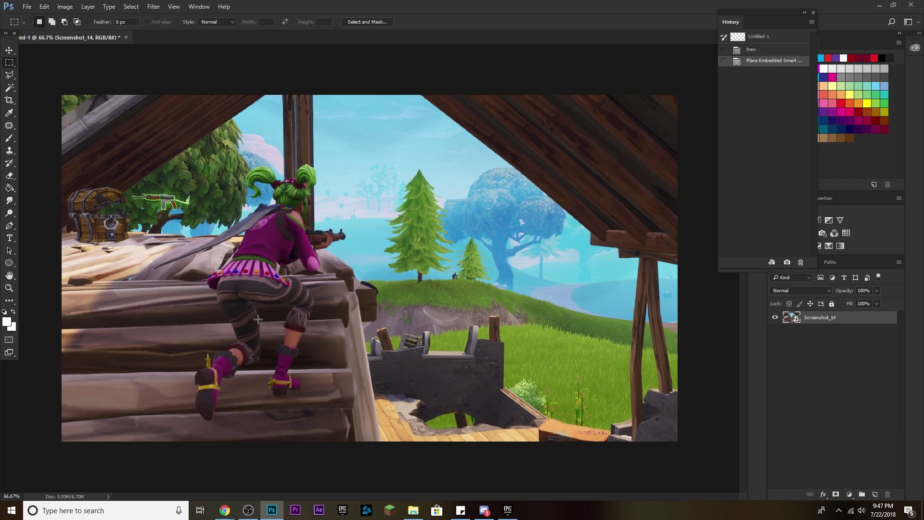
scroll(204, 334, up, 1)
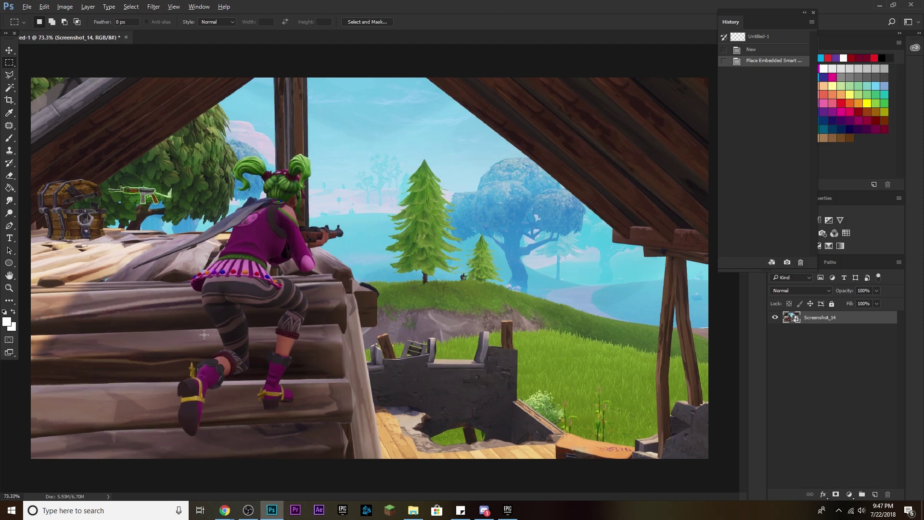
scroll(252, 309, down, 1)
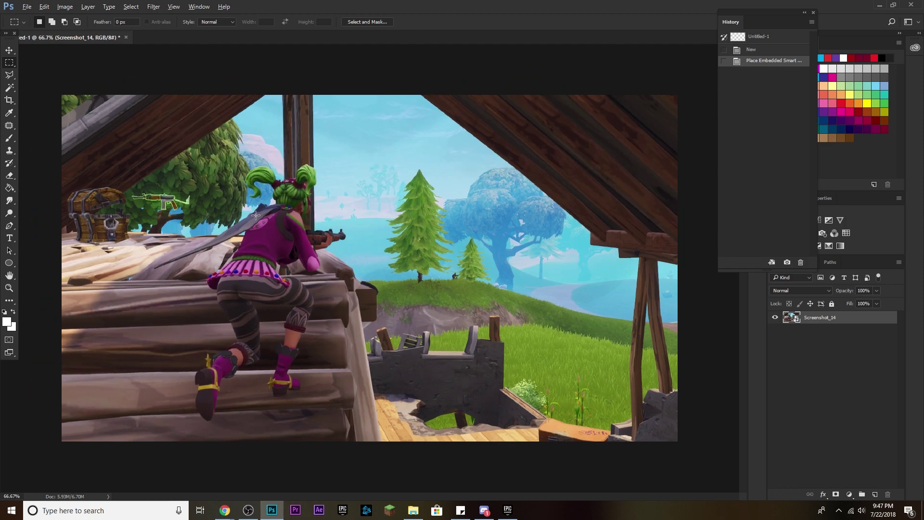
scroll(256, 215, down, 2)
scroll(250, 219, up, 4)
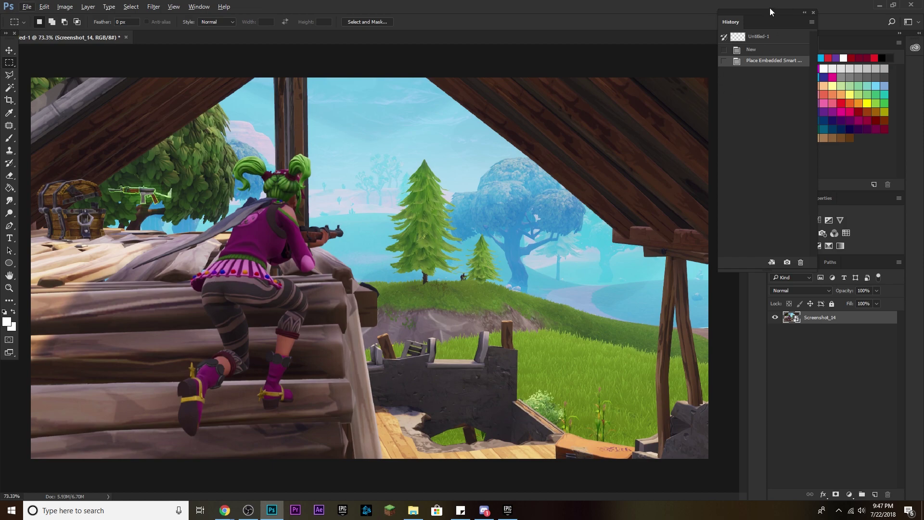
Step: Move the History panel clear of the canvas and rasterize the Screenshot_14 layer
drag(772, 14, 804, 13)
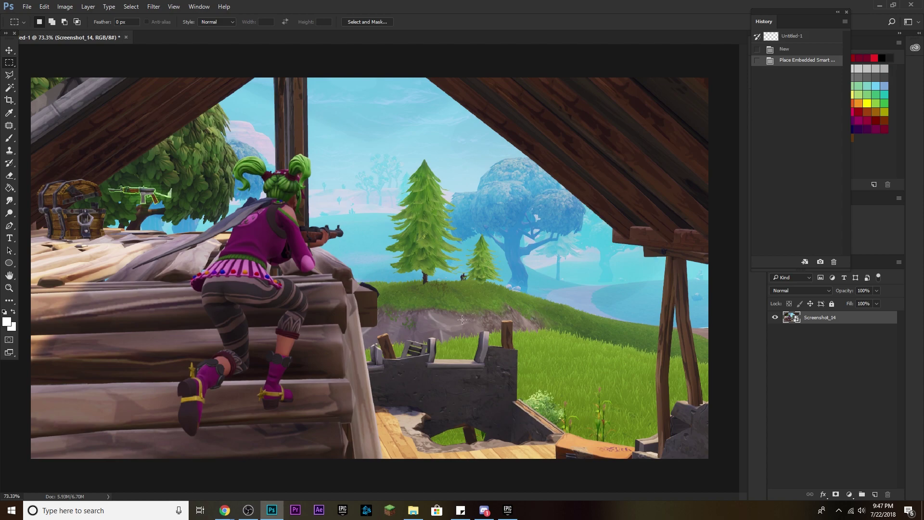
right_click(855, 319)
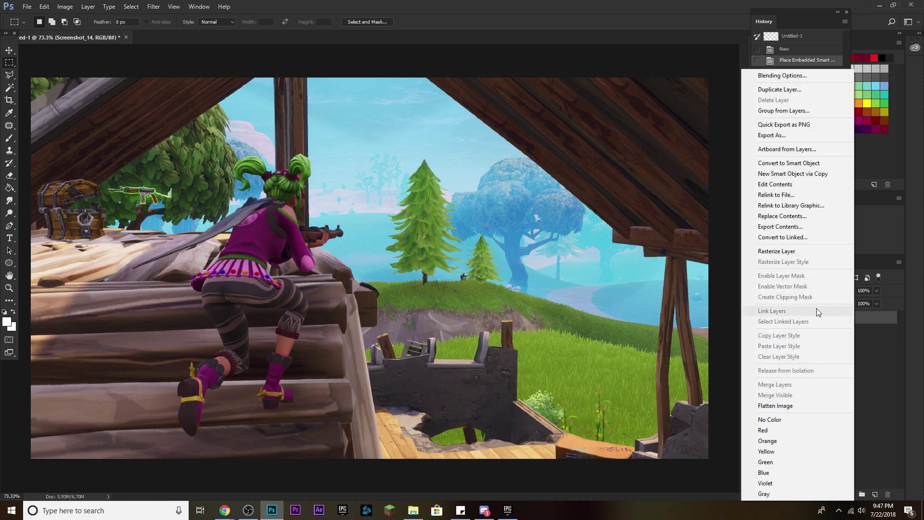
click(777, 251)
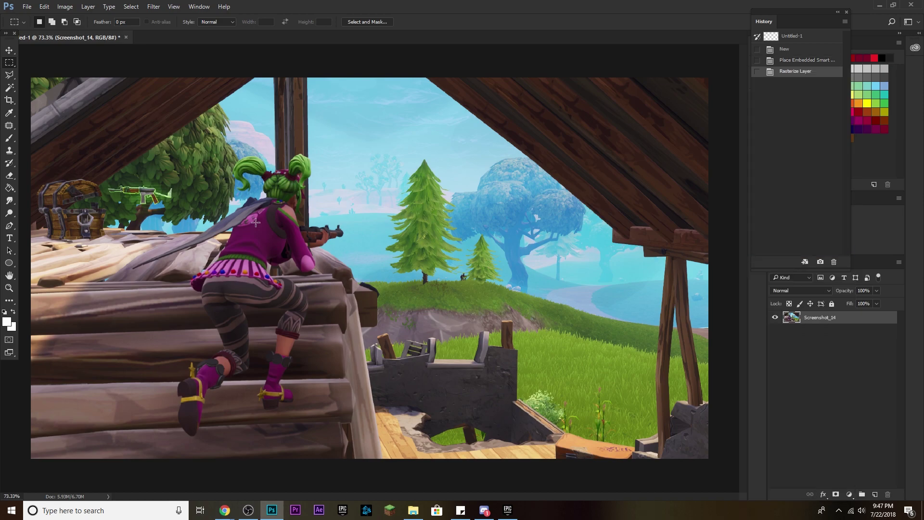
Step: Start a Pen tool work path at the top of the pink headband, where it meets the character's right pigtail
click(11, 225)
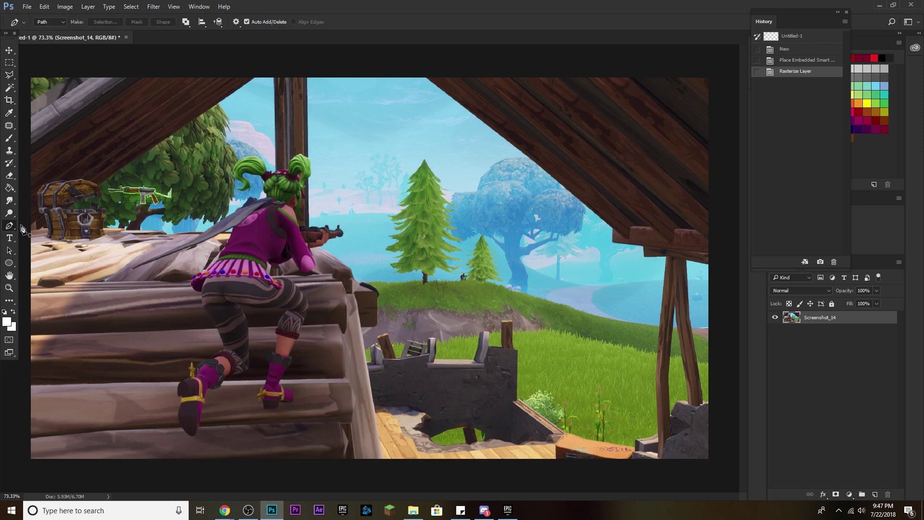
right_click(11, 229)
click(38, 226)
scroll(81, 249, up, 1)
scroll(413, 128, up, 3)
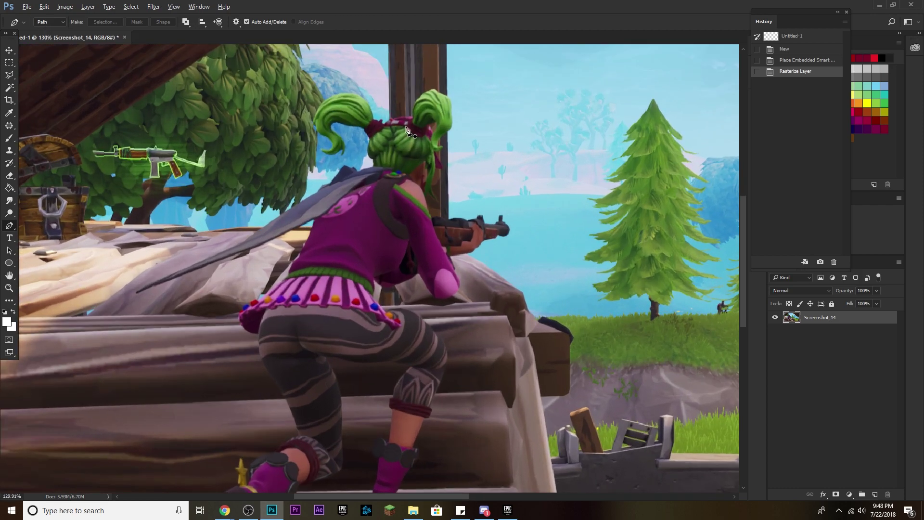
scroll(422, 124, down, 1)
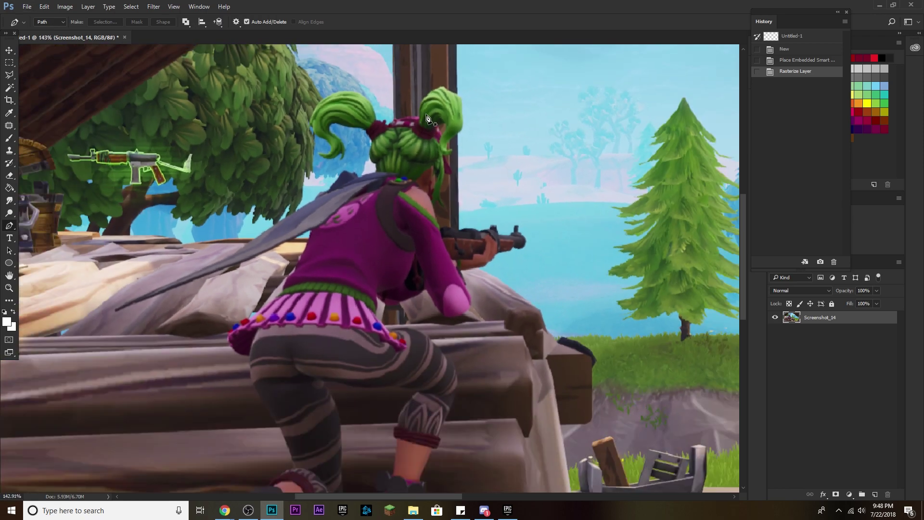
scroll(434, 105, up, 4)
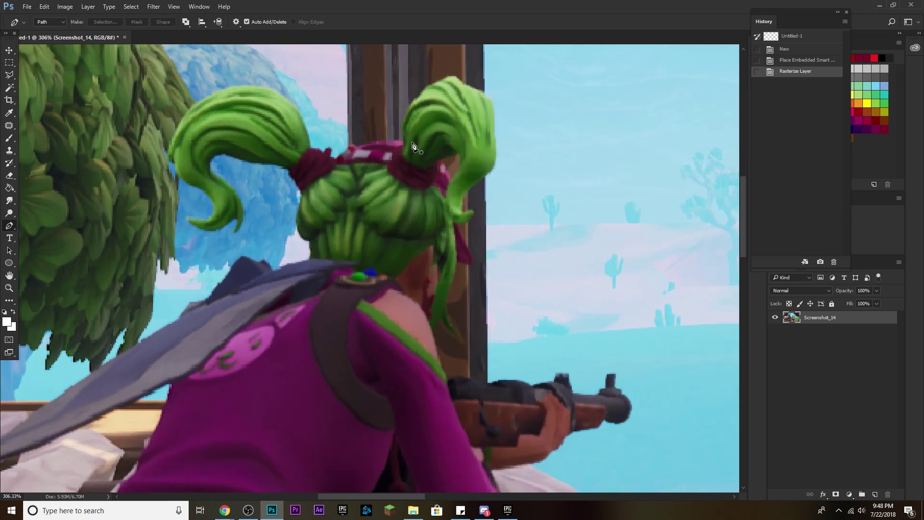
scroll(466, 205, down, 1)
scroll(466, 206, down, 4)
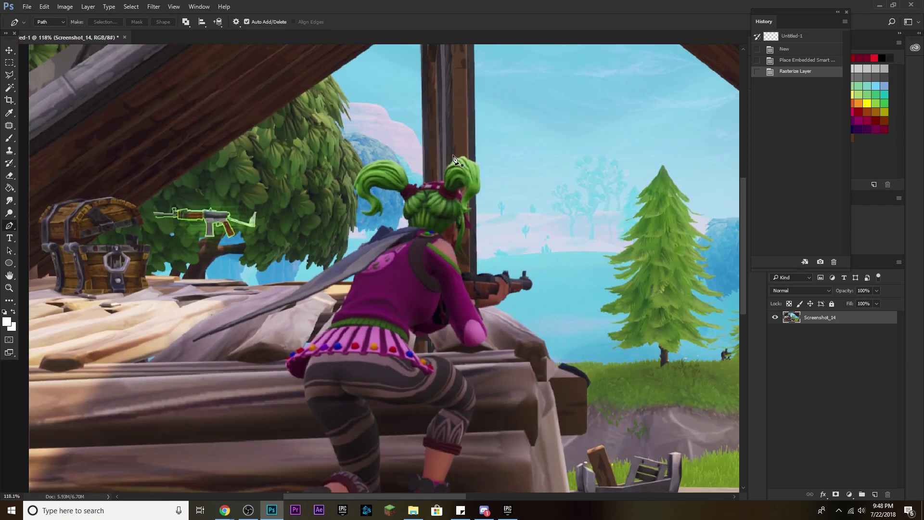
scroll(452, 175, up, 3)
scroll(439, 200, up, 2)
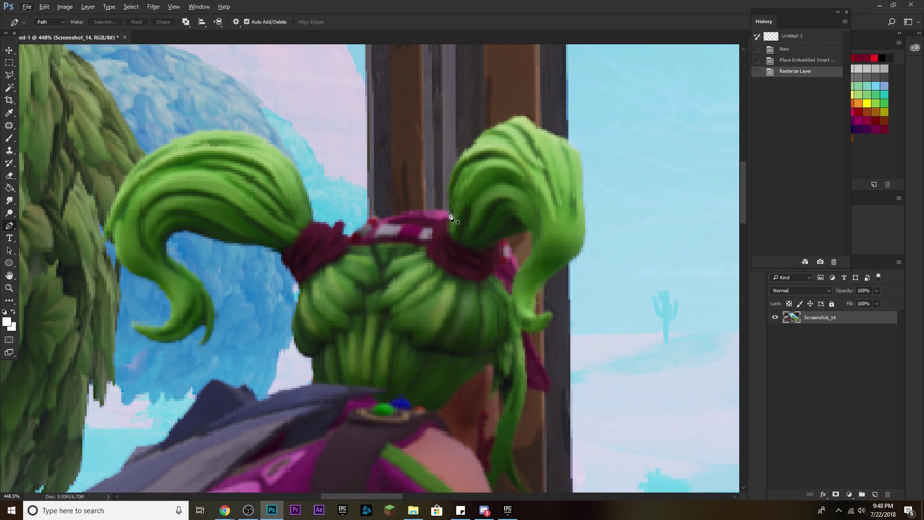
click(449, 212)
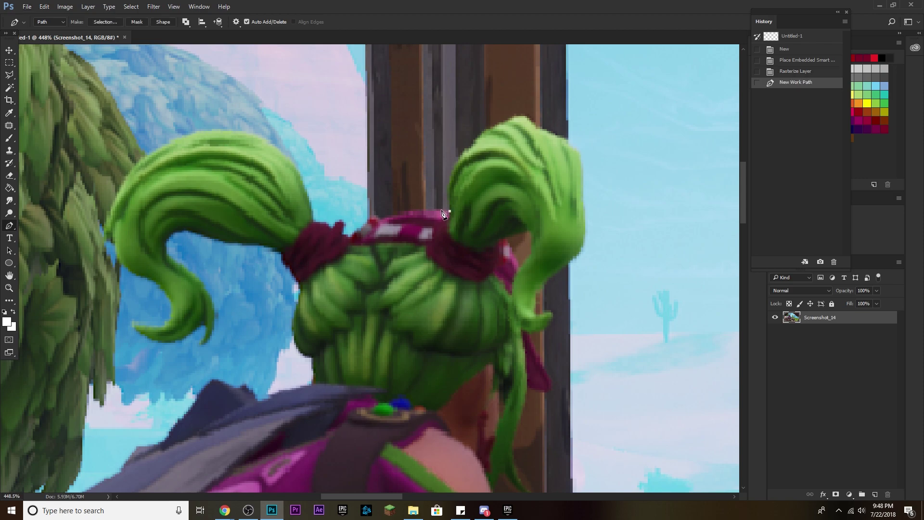
Step: Undo the first straight segment and trace the headband's upper edge with a curved segment instead
click(398, 215)
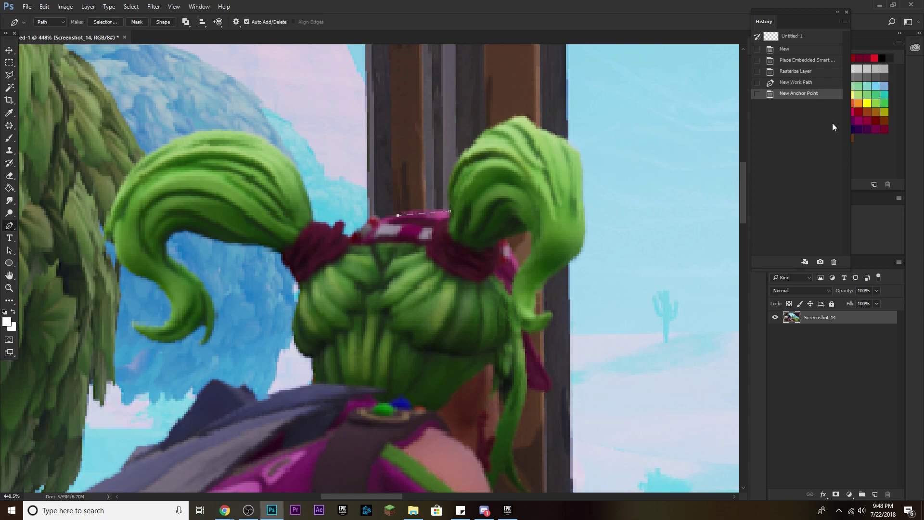
click(813, 84)
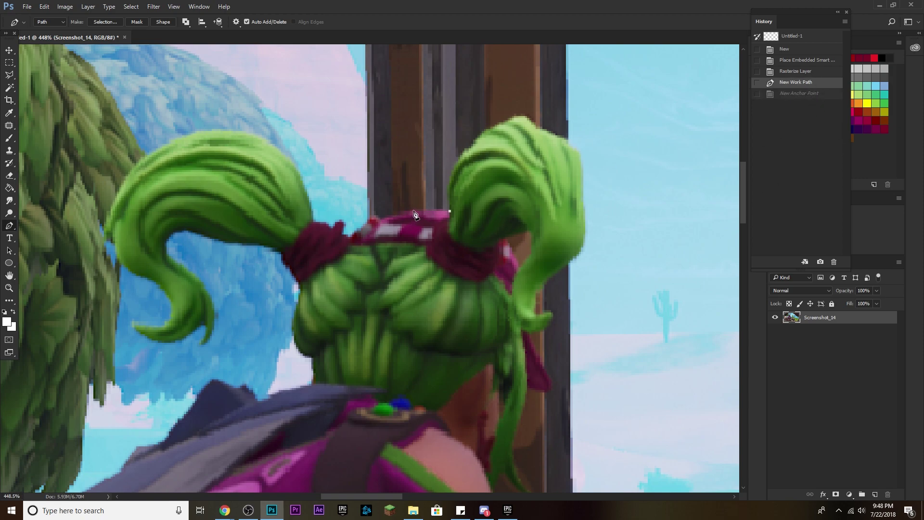
drag(411, 212, 398, 214)
mouse_move(392, 216)
mouse_down()
mouse_move(408, 219)
mouse_move(404, 177)
mouse_move(413, 190)
mouse_move(395, 175)
mouse_move(417, 173)
mouse_move(379, 187)
mouse_move(368, 208)
mouse_move(385, 220)
mouse_move(402, 216)
mouse_up()
drag(398, 216, 396, 217)
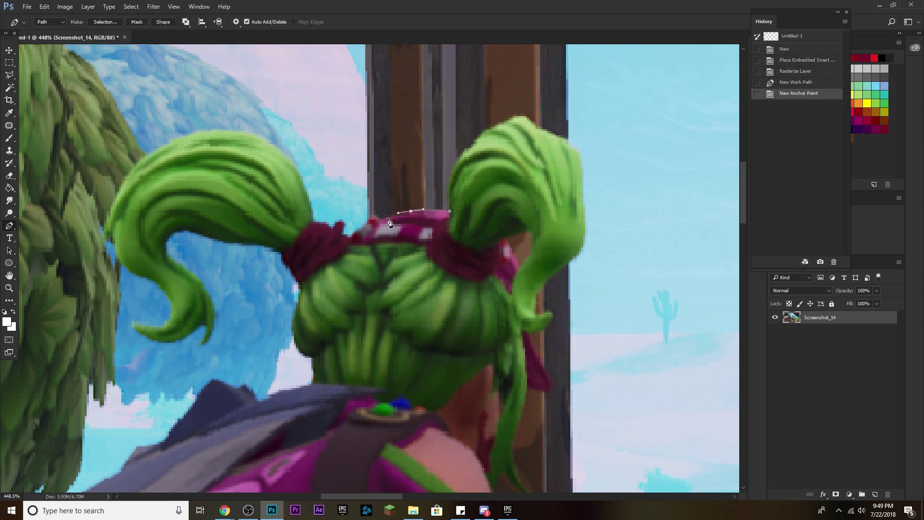
Step: Continue the path down the headband's left end and over the upper edge of the left pigtail's hair tie
click(378, 220)
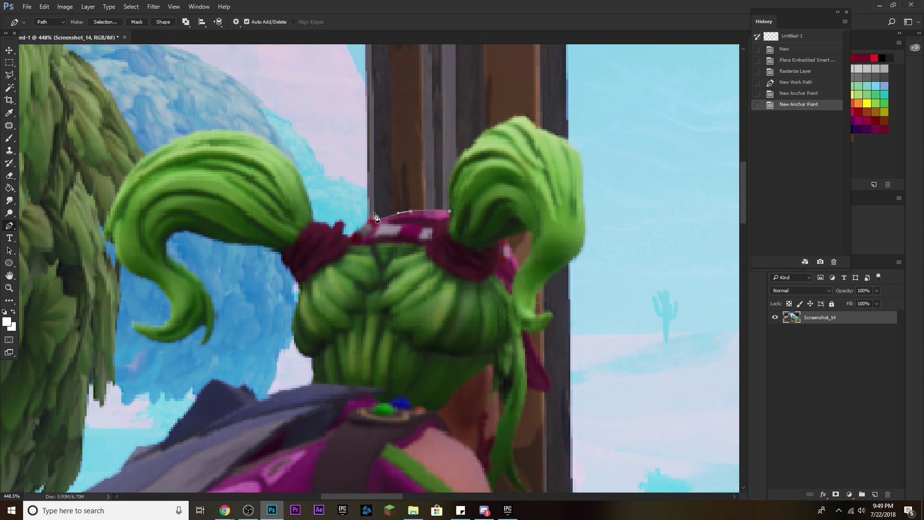
click(375, 216)
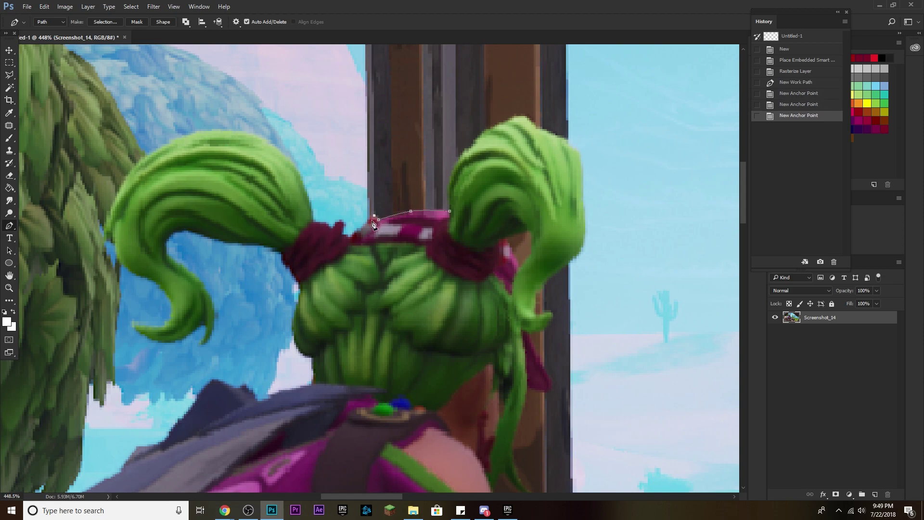
click(352, 238)
click(350, 236)
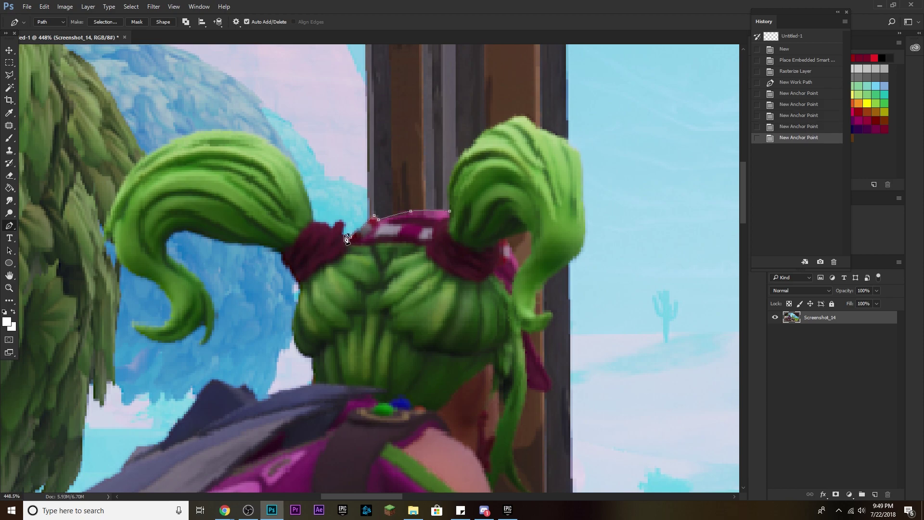
click(344, 236)
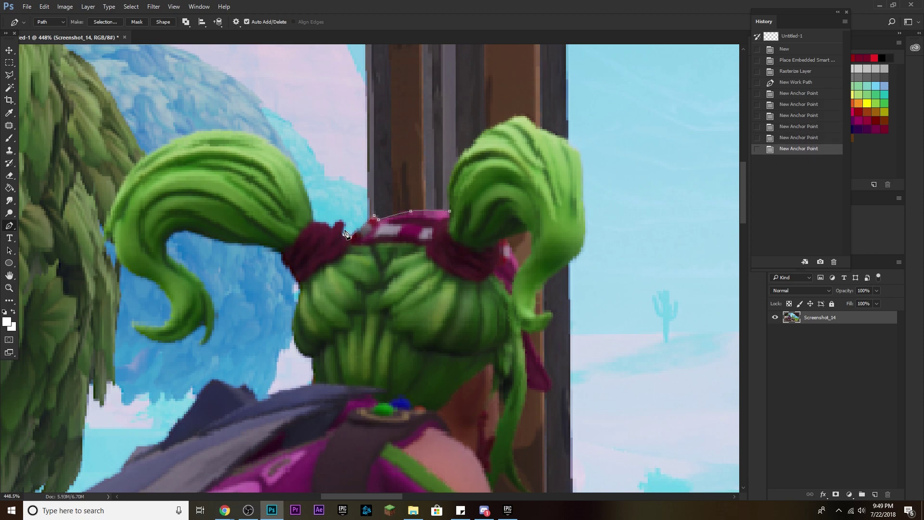
click(340, 221)
click(315, 222)
Step: Trace the outer curve of the left pigtail from the hair tie over its top and down its far side
click(296, 170)
click(252, 136)
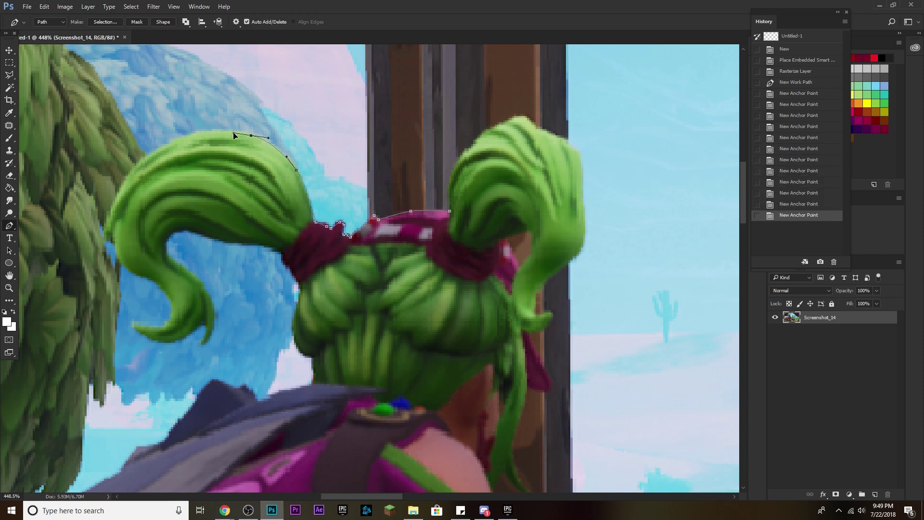
click(182, 137)
click(139, 163)
click(111, 211)
click(125, 267)
Step: Outline the curled tip of the left pigtail with closely spaced anchor points
click(147, 277)
click(162, 289)
click(171, 305)
click(164, 323)
click(134, 322)
click(139, 331)
click(171, 342)
click(194, 331)
click(210, 300)
Step: Trace the inner edge of the left pigtail from its curled tip back to the hair tie
click(190, 271)
click(171, 258)
click(171, 234)
click(193, 231)
click(219, 238)
click(226, 241)
click(258, 243)
click(279, 250)
Step: Continue the path along the hair tie's lower edge and down the left side of the head
click(290, 268)
click(299, 282)
scroll(303, 289, down, 3)
click(299, 287)
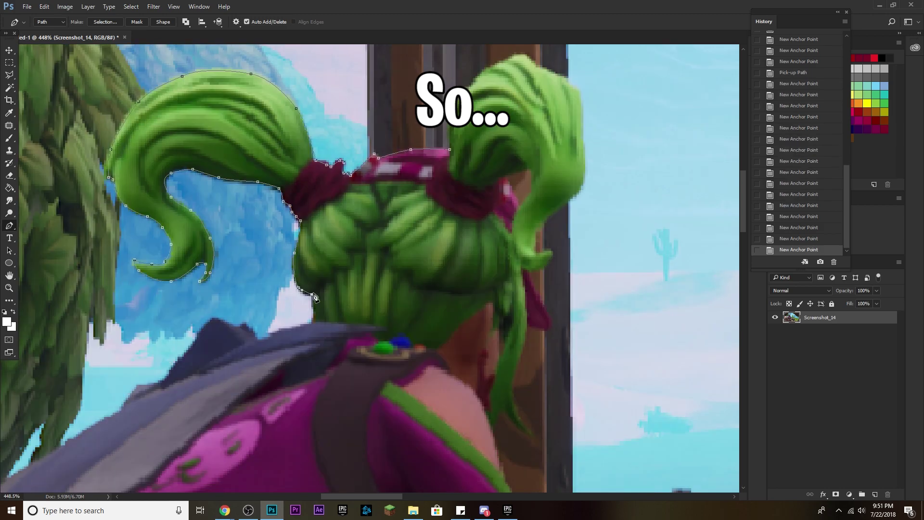
Step: Trace from the back of the head over the folded dark peak of the cape
click(313, 320)
click(260, 339)
click(193, 337)
click(161, 383)
scroll(152, 388, down, 3)
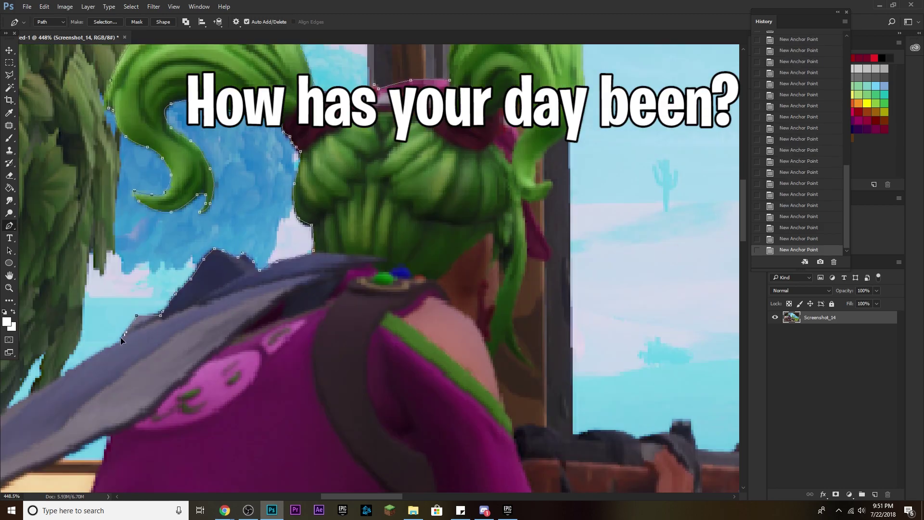
Step: Extend the path along the cape's upper edge to its pointed end
click(392, 195)
click(407, 188)
click(350, 222)
click(316, 246)
click(269, 277)
scroll(241, 308, left, 3)
click(40, 470)
Step: Trace back along the cape's lower edge and down the purple top's left side to the green waistband
click(436, 317)
click(600, 241)
click(572, 323)
click(551, 364)
click(528, 398)
scroll(525, 409, down, 3)
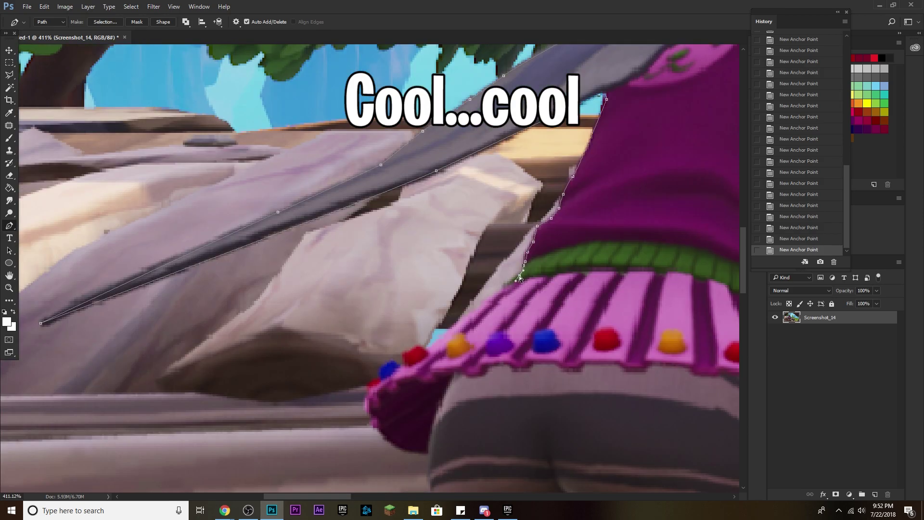
Step: Outline the left edge of the pink skirt from the waistband down to its beaded hem
click(507, 283)
click(450, 329)
click(405, 353)
click(367, 393)
Step: Continue the path from the skirt hem down the outer side of the left striped leg to its cuff
scroll(369, 400, down, 5)
scroll(418, 269, up, 5)
click(425, 269)
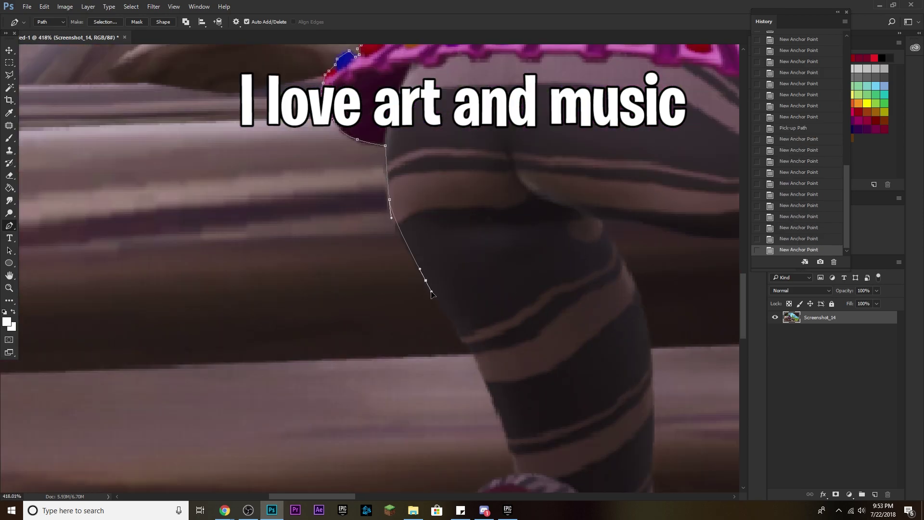
click(486, 375)
scroll(486, 375, down, 3)
click(514, 336)
Step: Trace the left leg's cuff and the dark pads at the top of the boot, down to the star spur
click(484, 366)
click(439, 398)
click(424, 408)
click(385, 420)
click(361, 443)
click(361, 452)
scroll(361, 433, down, 3)
click(359, 378)
click(359, 404)
click(351, 424)
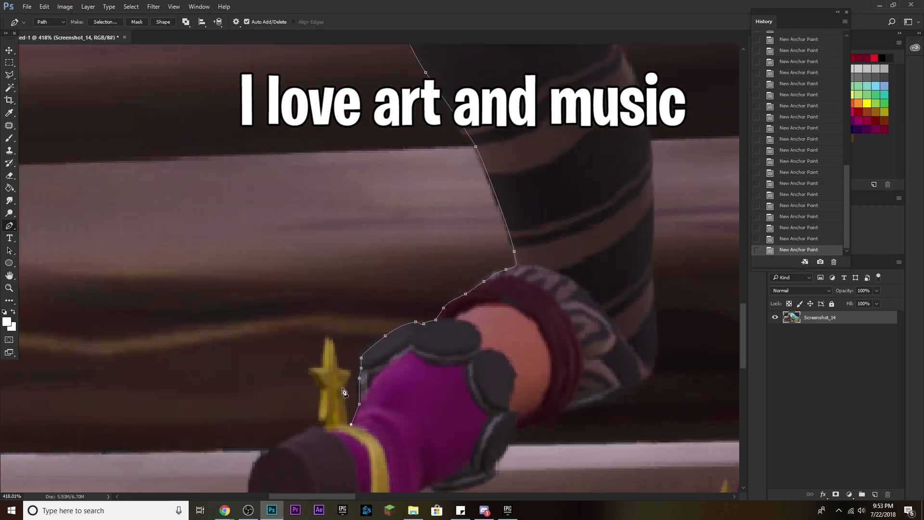
Step: Outline the left boot's gold star spur and the rounded back of its heel
click(329, 339)
click(311, 368)
click(319, 419)
scroll(318, 424, down, 4)
click(279, 318)
click(249, 394)
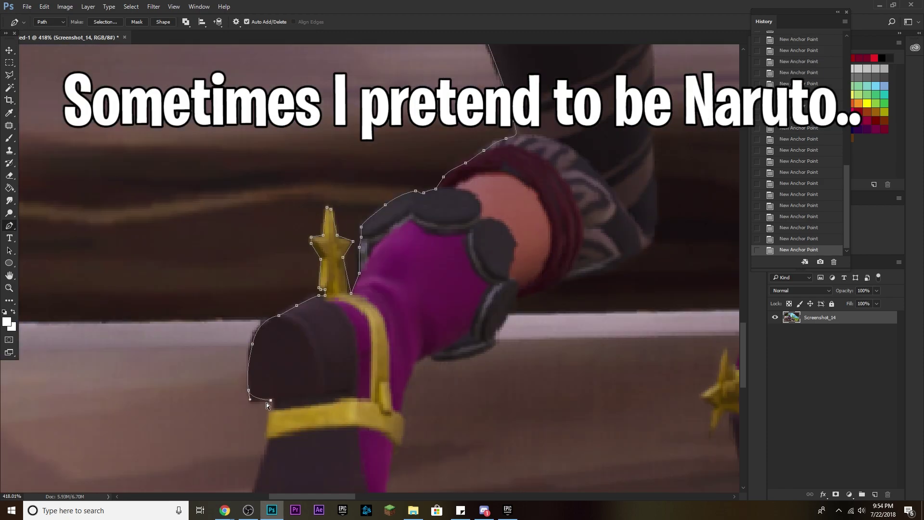
Step: Trace beneath the left boot's heel and gold strap and around the end of its sole
scroll(269, 423, down, 2)
click(267, 376)
scroll(273, 383, down, 2)
click(256, 313)
click(309, 447)
click(367, 418)
Step: Continue the path up the right side of the left boot, past the strap and dark pads
click(395, 275)
click(417, 189)
click(483, 185)
click(515, 134)
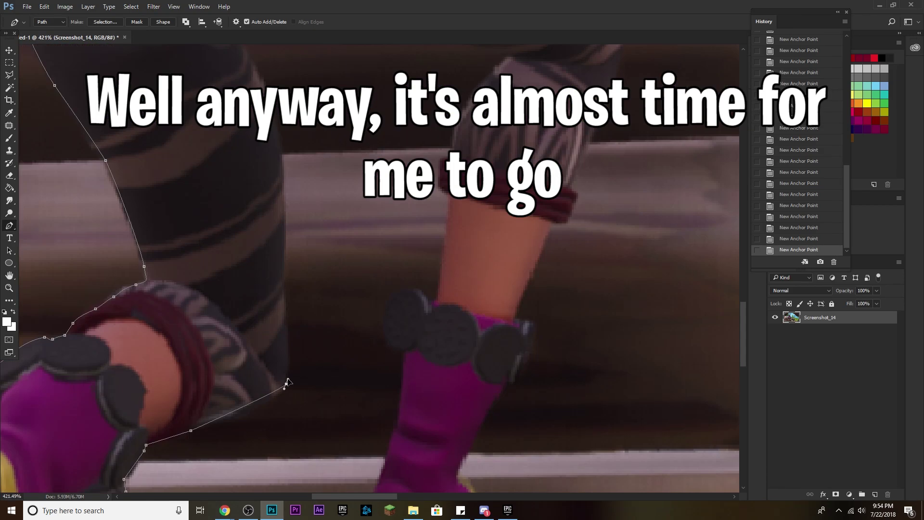
Step: Trace up the inner side of the left leg, under the thigh and down to the right leg's cuff
scroll(366, 269, up, 2)
click(509, 141)
drag(452, 235, 456, 251)
Step: Outline the right ankle, the boot's left dark pad and the back of the right boot
click(436, 386)
click(396, 377)
click(392, 430)
scroll(402, 435, down, 2)
click(389, 413)
click(379, 443)
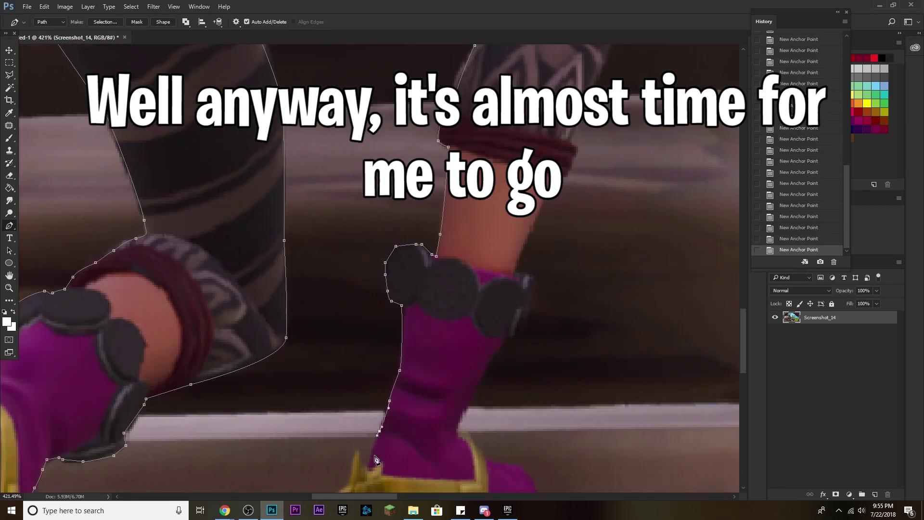
Step: Trace the right boot's star spur, heel, sole and toe
scroll(379, 444, down, 2)
click(356, 404)
click(363, 410)
click(371, 451)
click(456, 423)
click(477, 433)
click(540, 392)
click(503, 358)
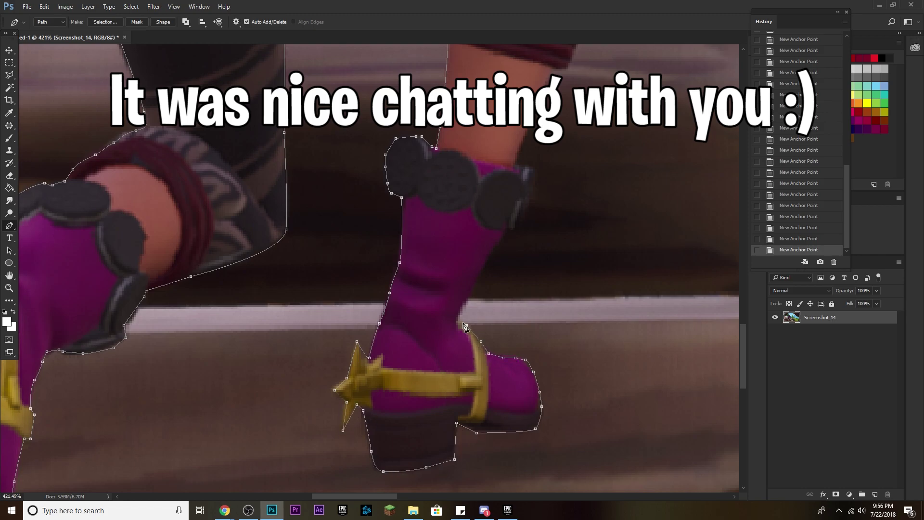
Step: Continue the path up the front of the right boot and lower leg, around the knee to the skirt
scroll(509, 230, up, 1)
click(525, 197)
scroll(517, 199, up, 10)
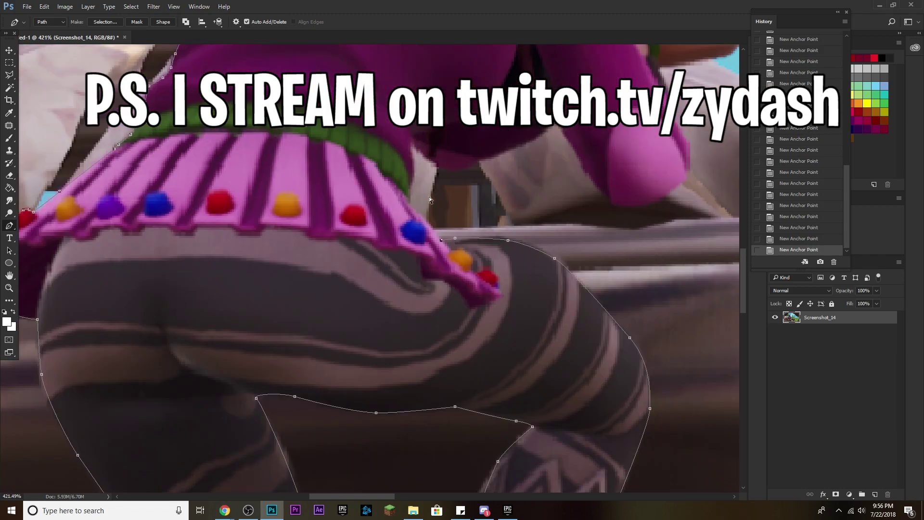
Step: Trace from the skirt along the underside of the torso and around the elbow to the hand on the rifle
scroll(452, 178, down, 1)
scroll(453, 178, right, 5)
click(282, 248)
click(311, 240)
click(356, 220)
click(380, 207)
click(412, 259)
click(443, 284)
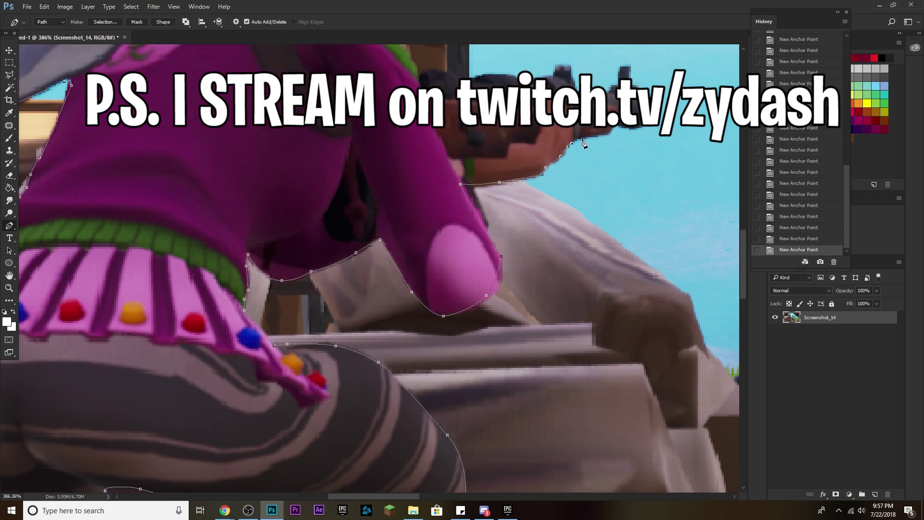
Step: Outline the rifle's barrel and sights and follow its top edge back to the shoulder
scroll(433, 192, up, 3)
click(477, 174)
click(431, 169)
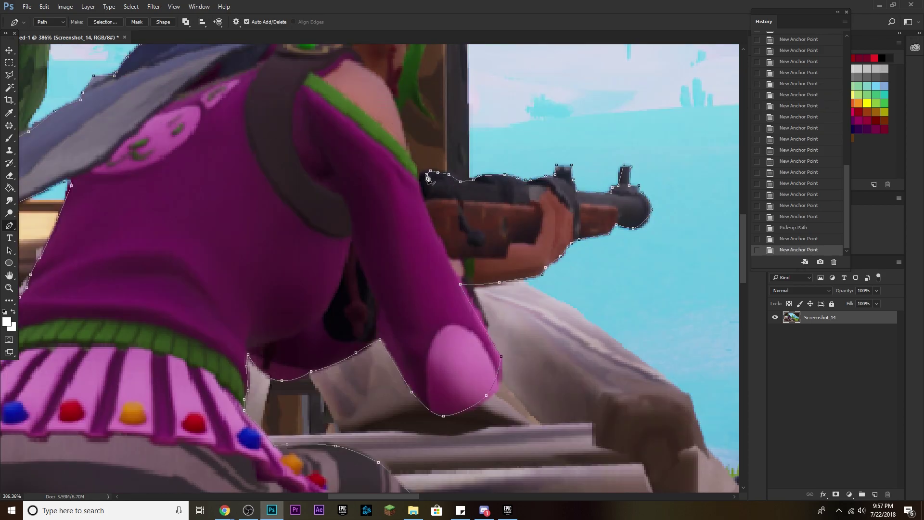
Step: Trace up the right shoulder and around the tip of the hanging green hair strand
scroll(418, 183, up, 3)
click(415, 257)
click(406, 235)
click(398, 205)
click(409, 195)
click(421, 190)
click(428, 209)
Step: Continue the path up the hanging hair strand and around the pink headband tail
click(417, 162)
click(426, 132)
click(445, 112)
scroll(448, 123, up, 3)
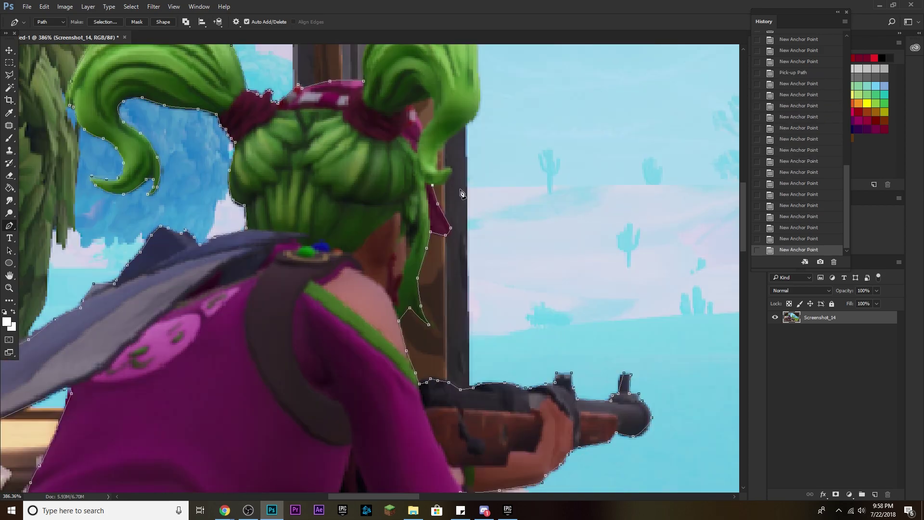
Step: Outline the right pigtail from its curled end over the top and close the path at the starting anchor
click(448, 148)
scroll(447, 145, up, 3)
click(463, 121)
click(449, 114)
click(437, 111)
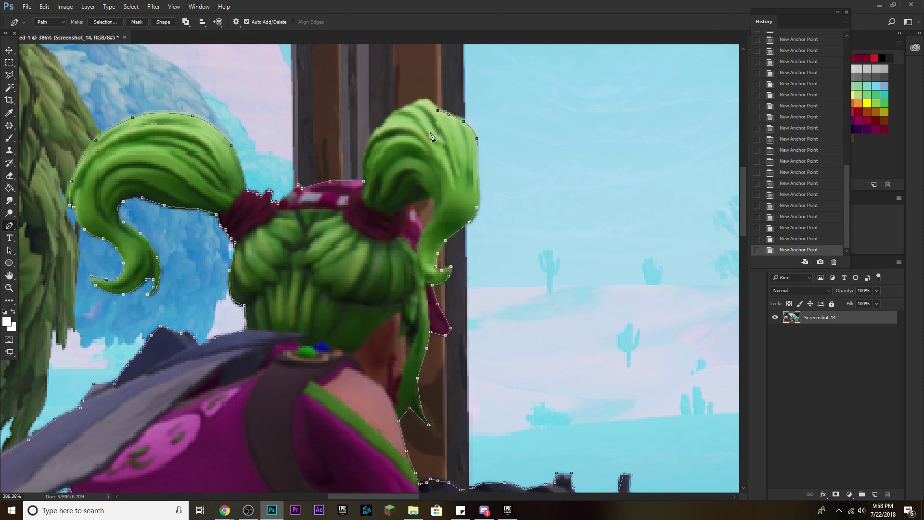
click(421, 100)
click(368, 140)
click(363, 166)
click(364, 182)
Step: Convert the closed path around the character into a new anti-aliased selection with a feather radius of 0 pixels
key(alt)
scroll(321, 274, down, 4)
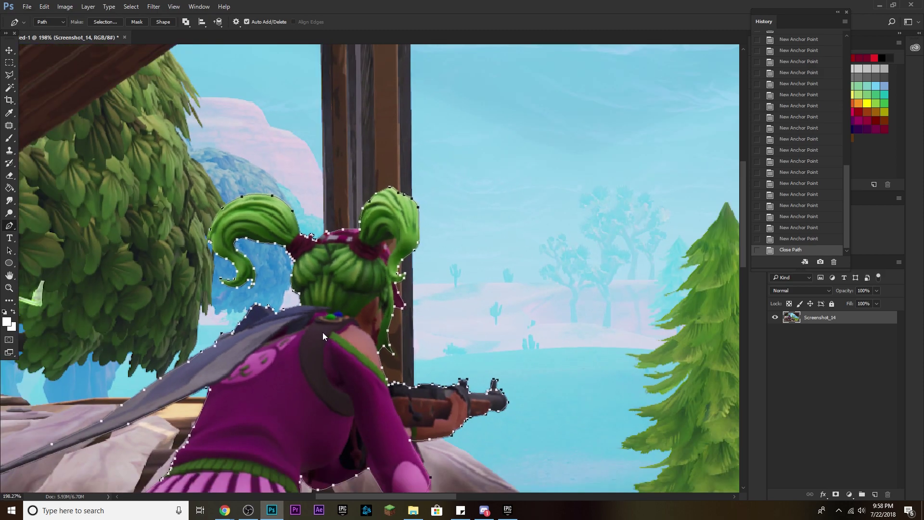
right_click(324, 335)
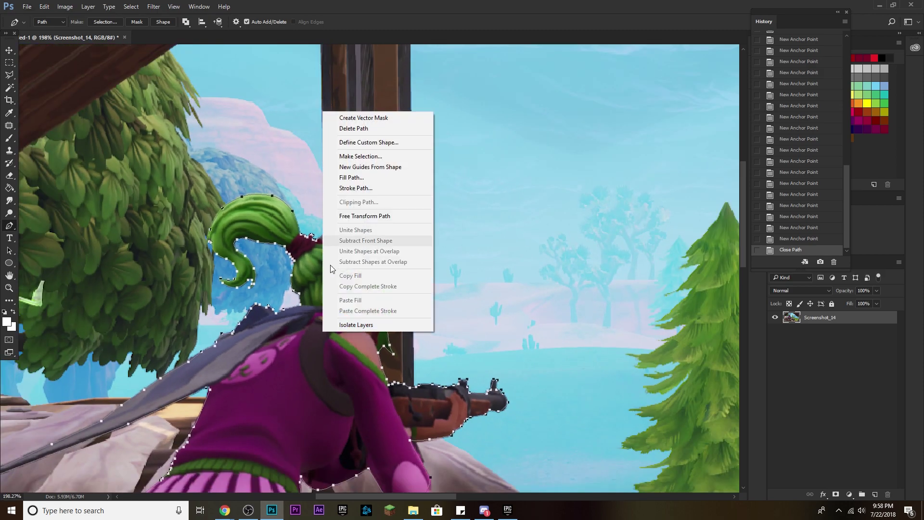
click(392, 155)
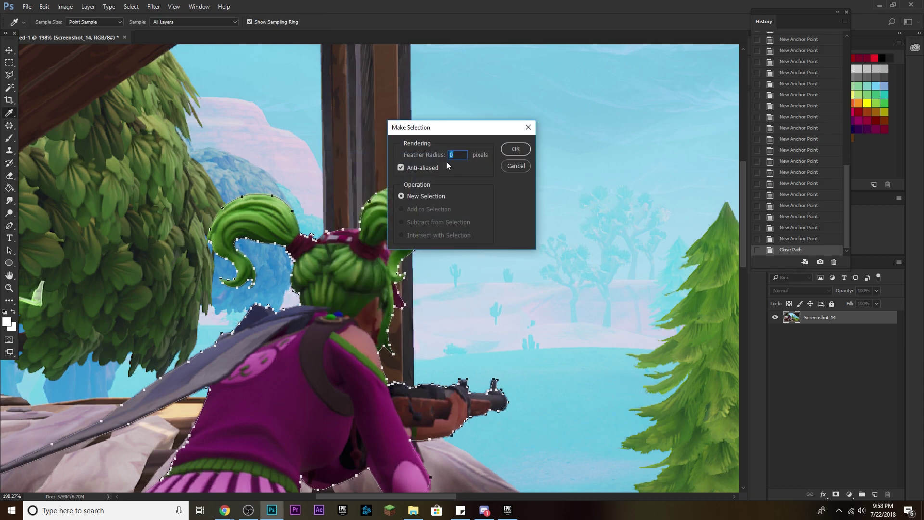
click(516, 149)
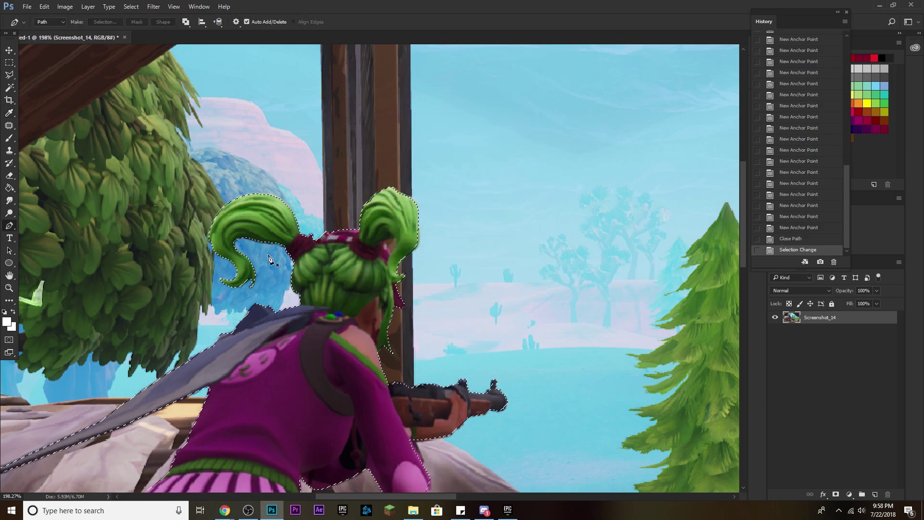
Step: Copy the selected character onto its own new layer
alt+scroll(298, 62, down, 8)
key(m)
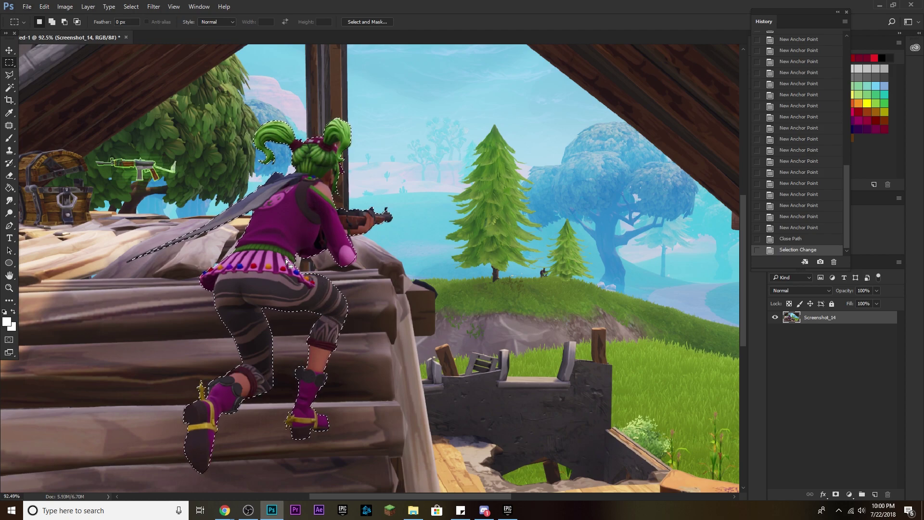
key(ctrl+j)
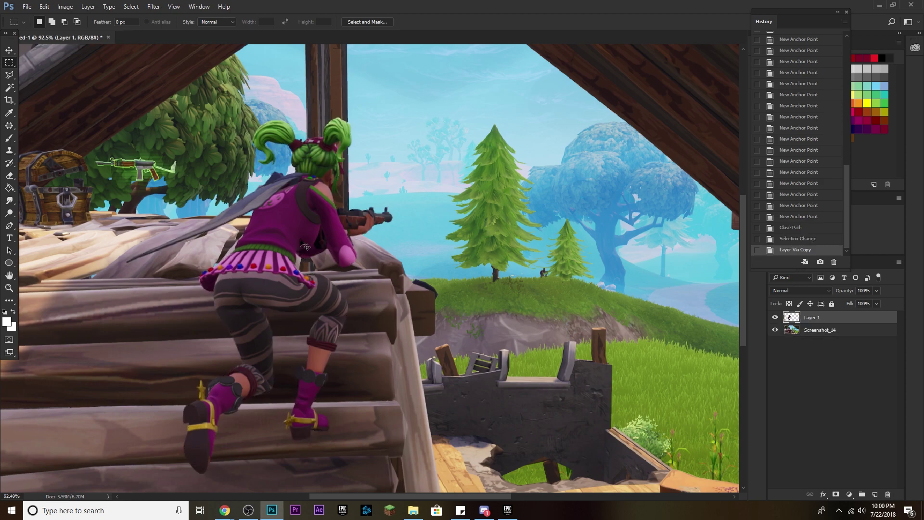
Step: Hide the Screenshot_14 layer, inspect the character cutout's edges up close, and show the layer again
click(775, 330)
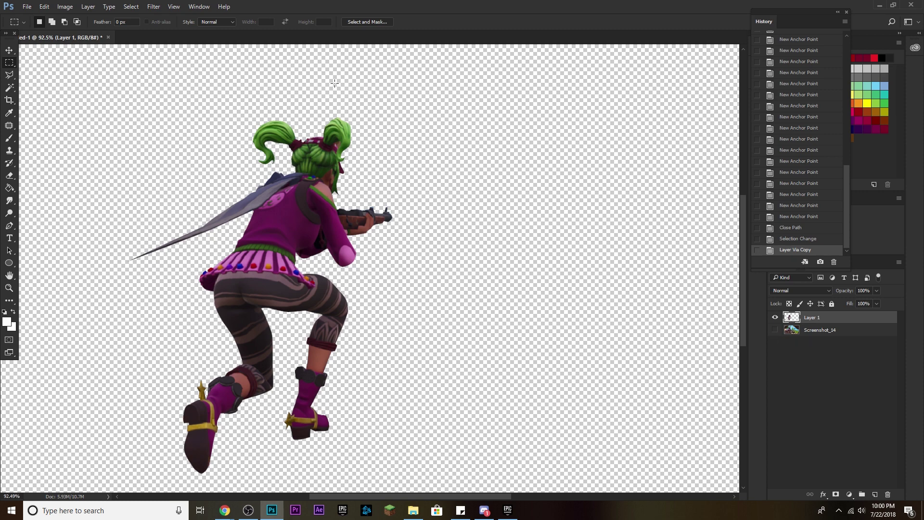
scroll(295, 133, up, 5)
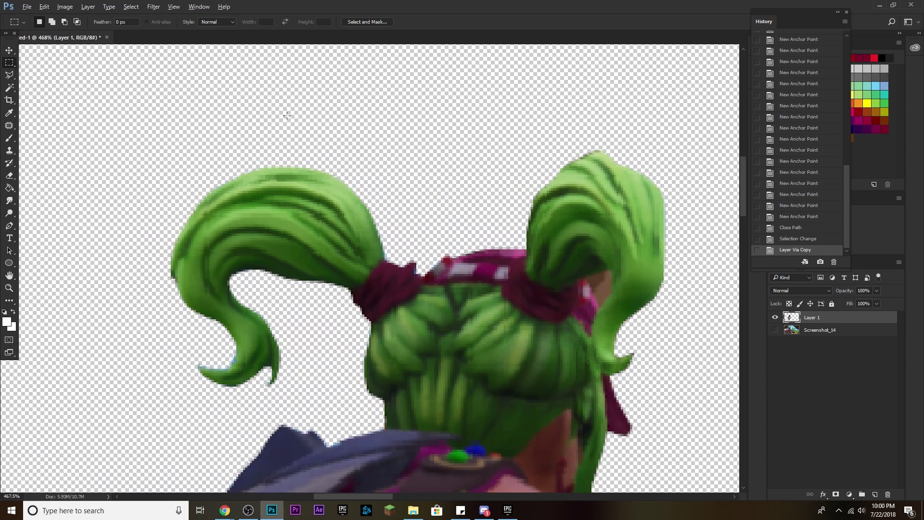
scroll(287, 116, down, 6)
scroll(210, 427, up, 3)
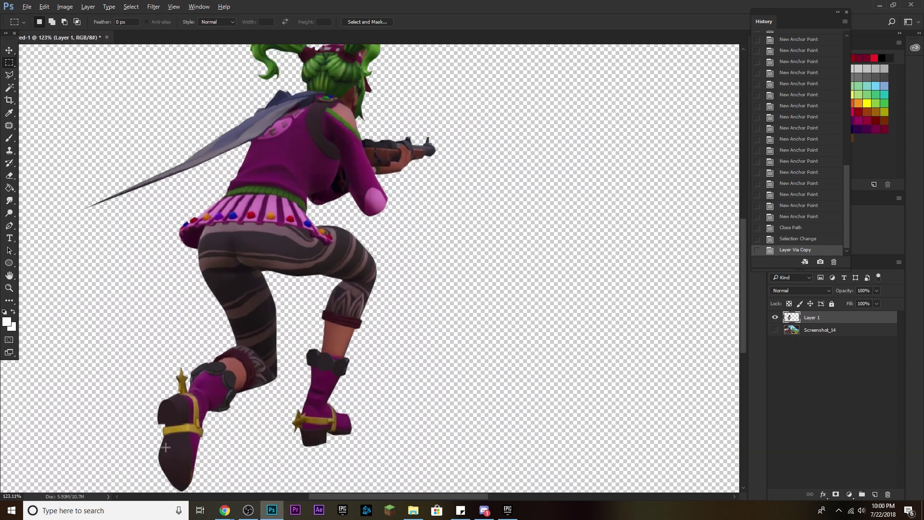
scroll(244, 376, down, 3)
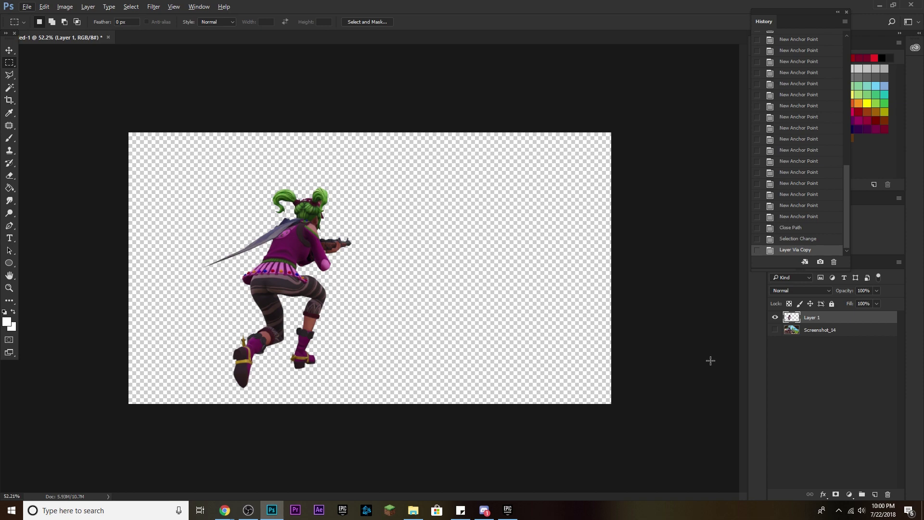
click(775, 330)
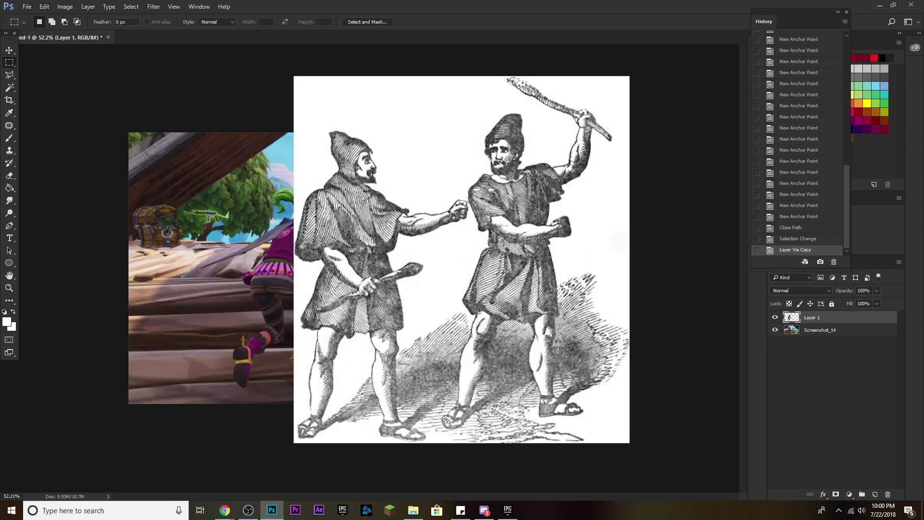
Step: Add a white 10 px outside stroke at 100% opacity to the character layer's style
scroll(392, 341, up, 2)
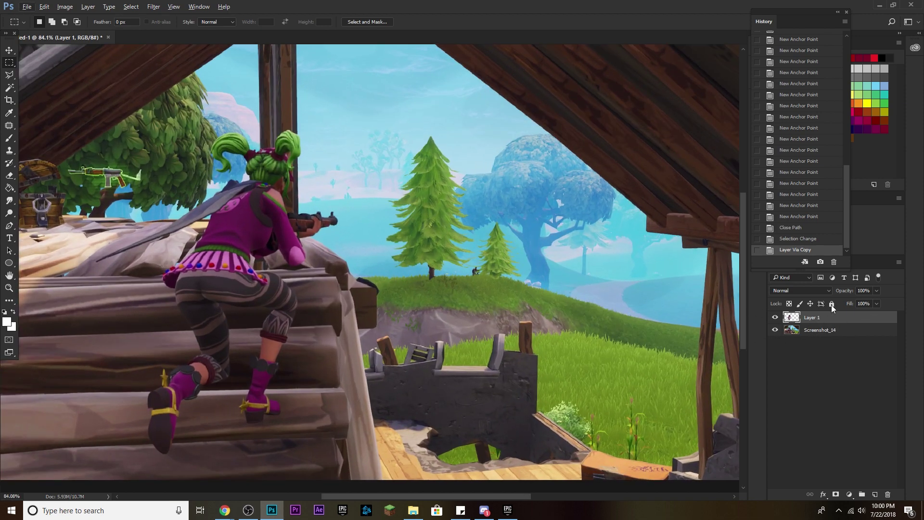
double_click(869, 320)
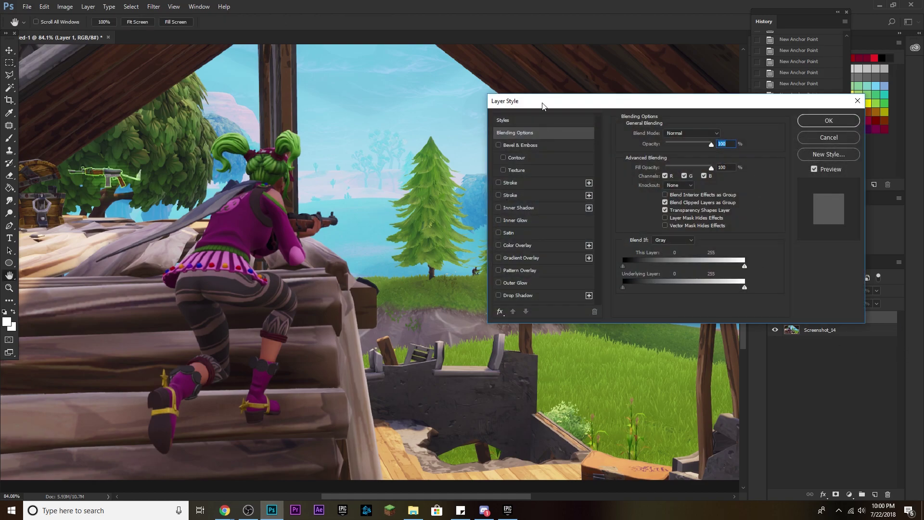
drag(542, 105, 558, 70)
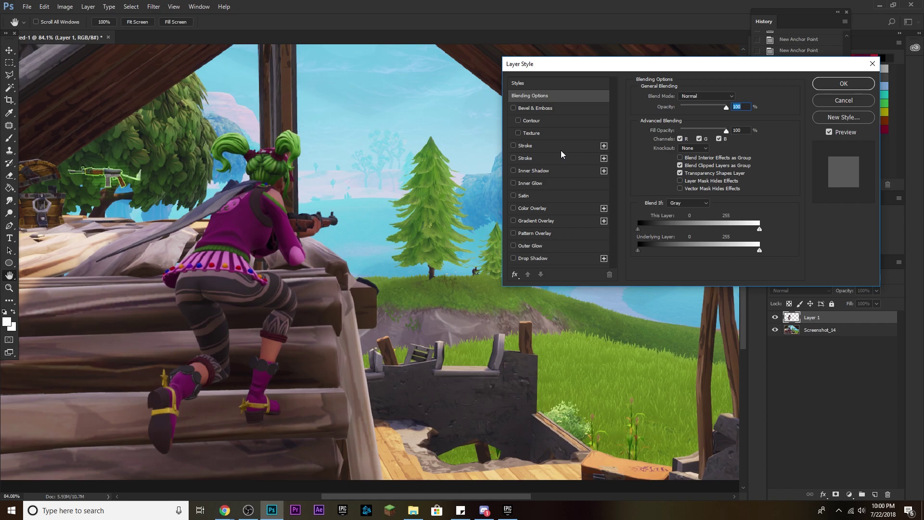
click(546, 146)
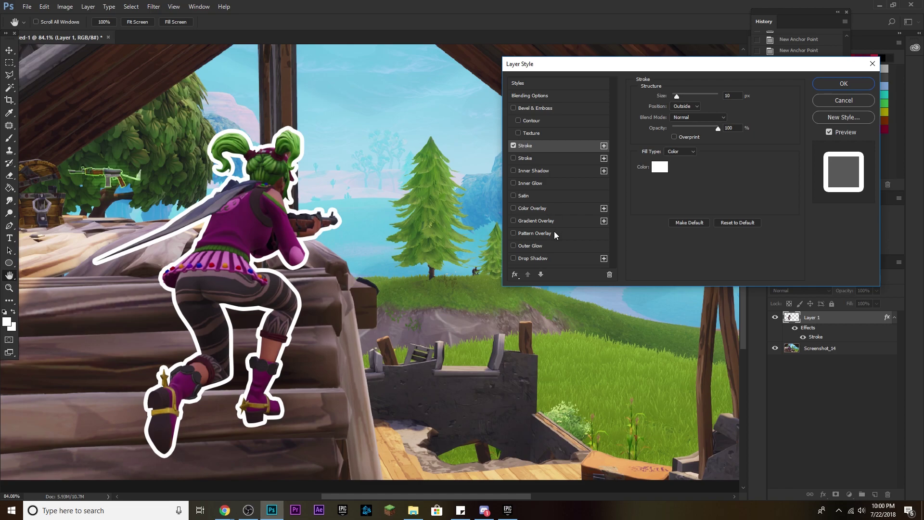
Step: Add a white Overlay inner glow to the character layer with a choke of 7% and a size of 18 px
click(558, 188)
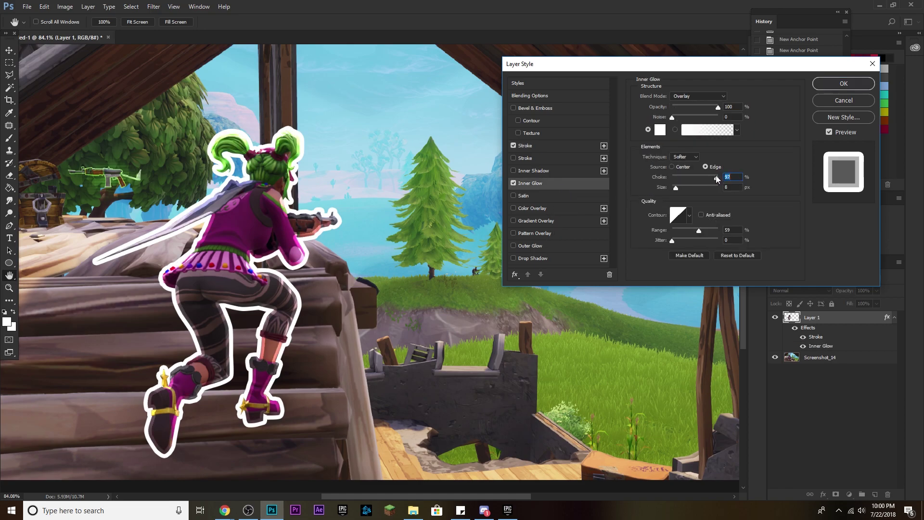
drag(716, 175, 501, 179)
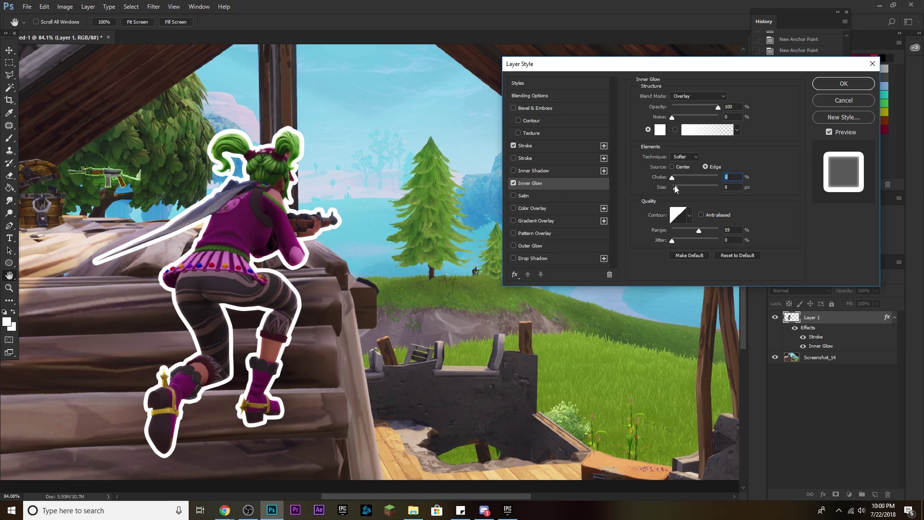
drag(677, 188, 677, 189)
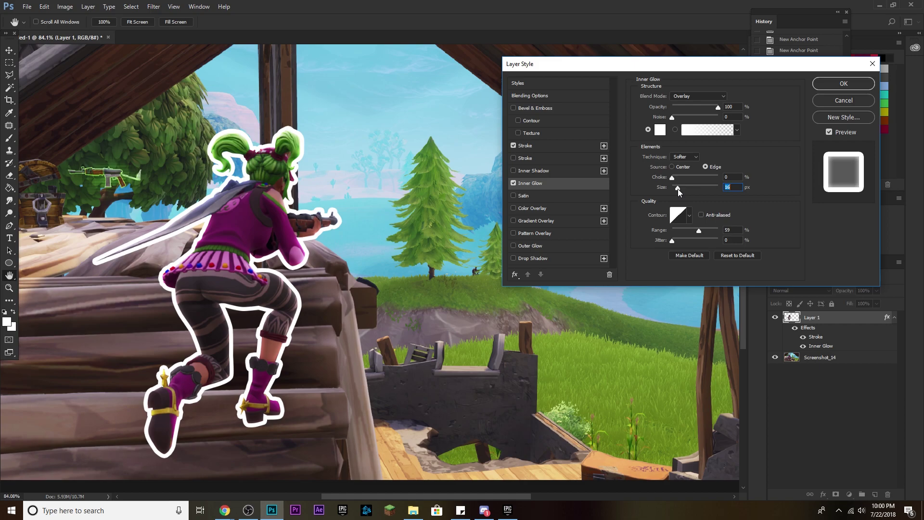
drag(673, 177, 675, 178)
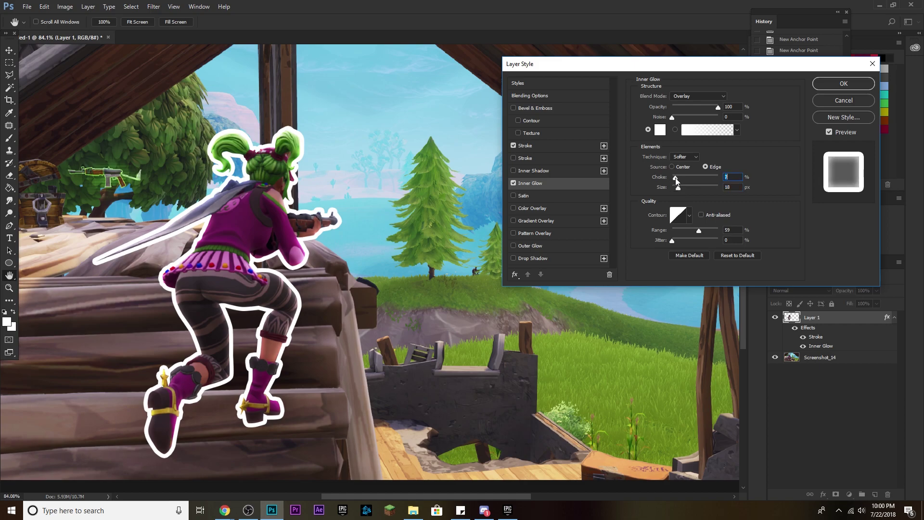
Step: Add a black Multiply drop shadow at 100% opacity to the character, adjust its spread, size and distance, and apply the layer style
click(555, 259)
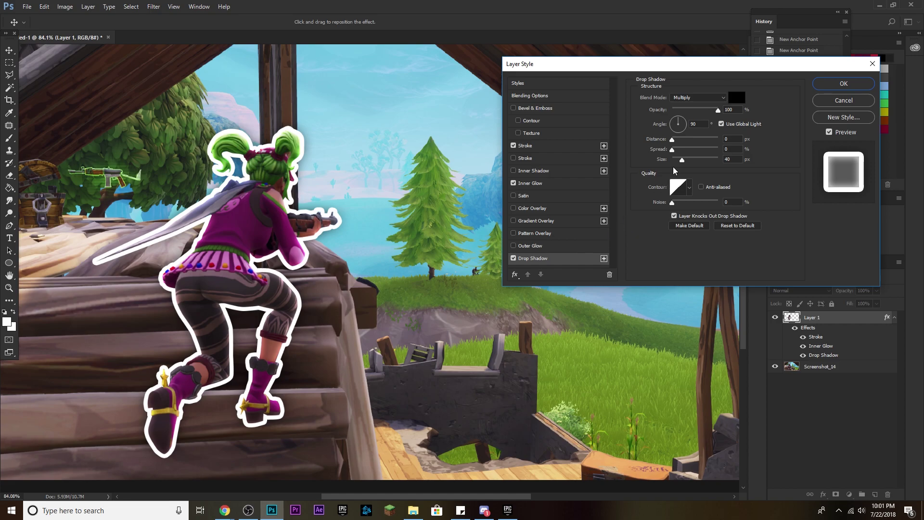
mouse_move(672, 150)
mouse_down()
mouse_move(696, 162)
mouse_move(682, 163)
mouse_move(677, 144)
mouse_move(683, 149)
mouse_up()
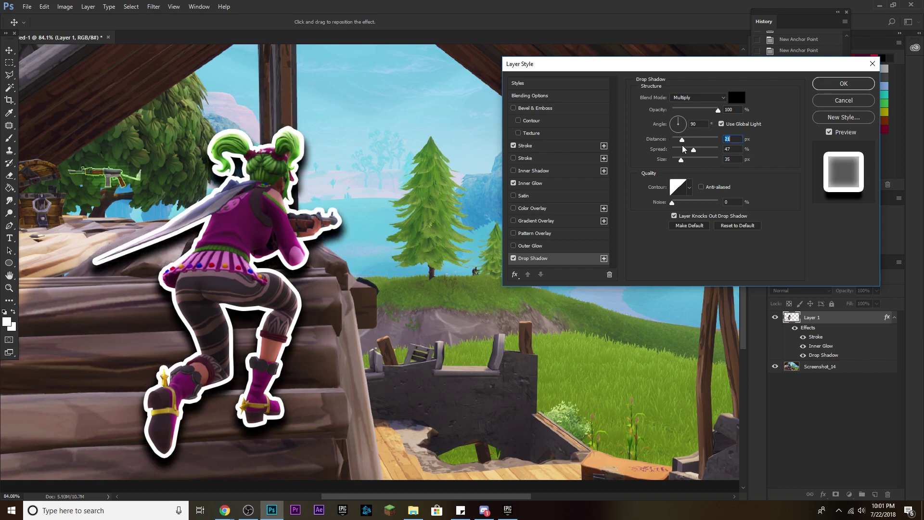
drag(684, 148, 676, 154)
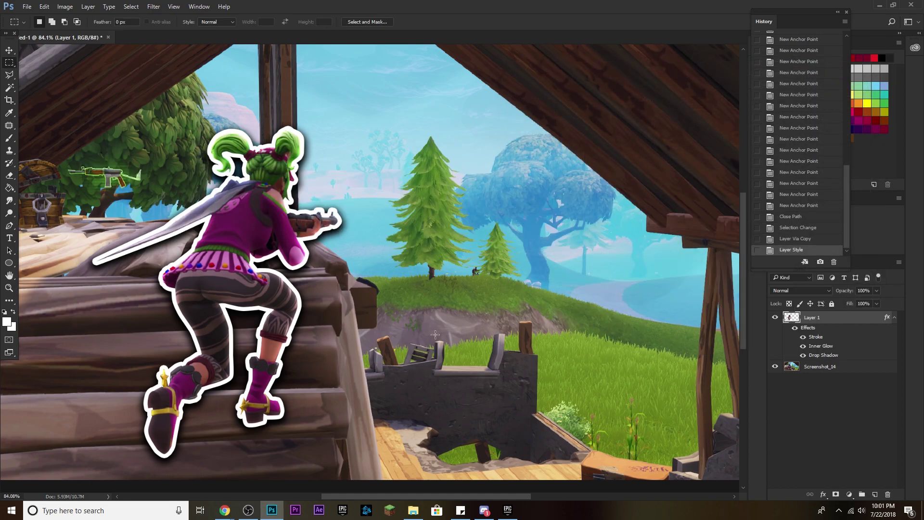
scroll(421, 318, down, 2)
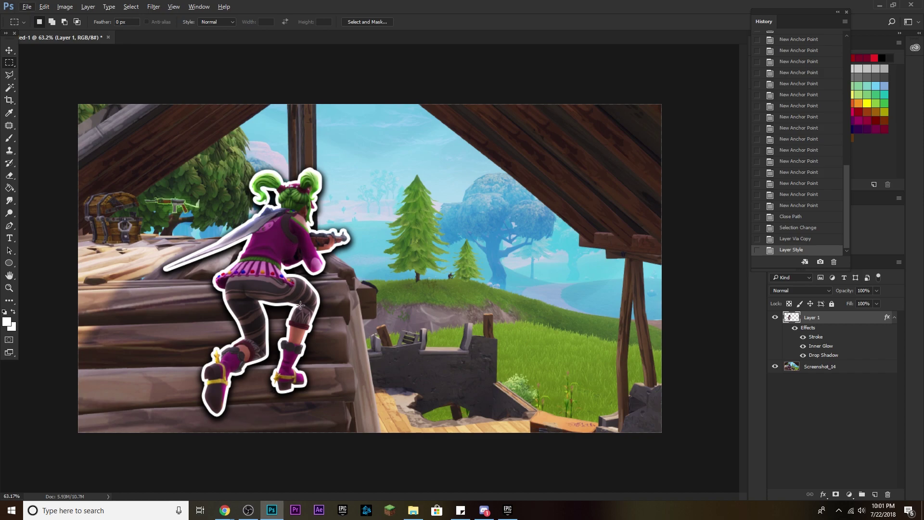
scroll(373, 270, up, 1)
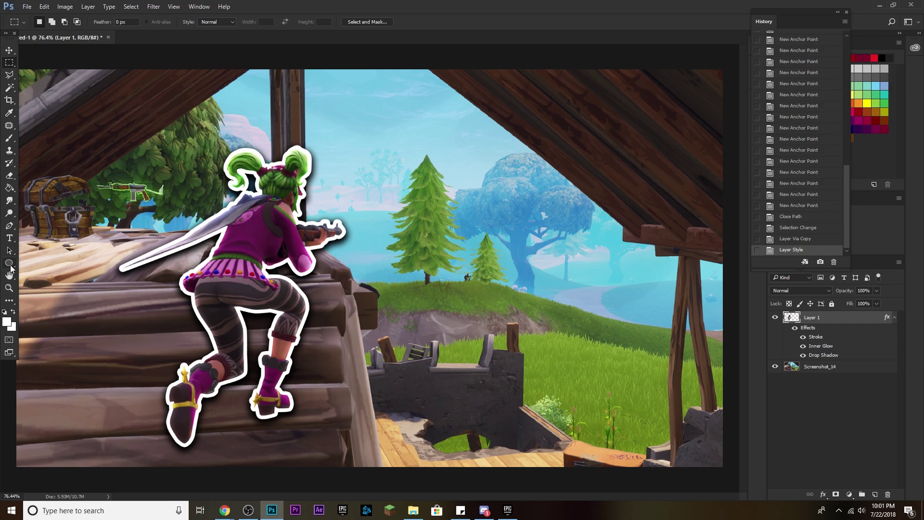
click(10, 263)
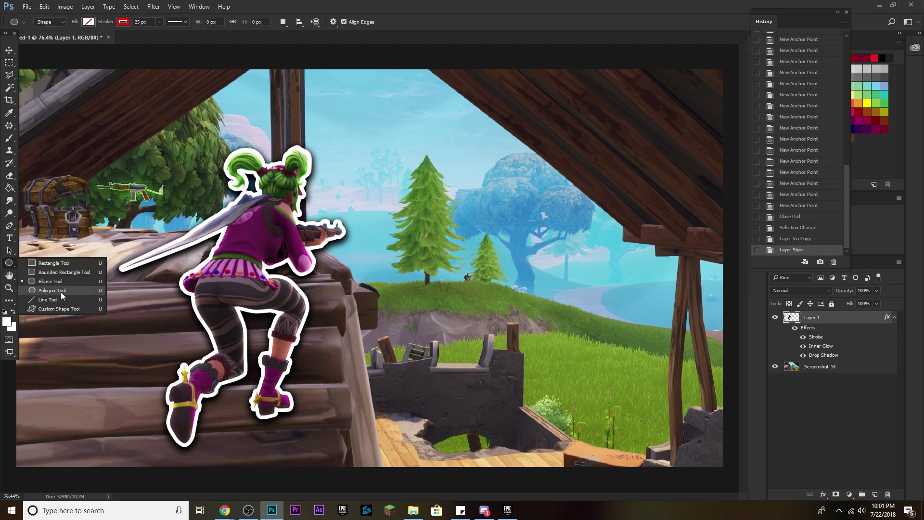
click(50, 281)
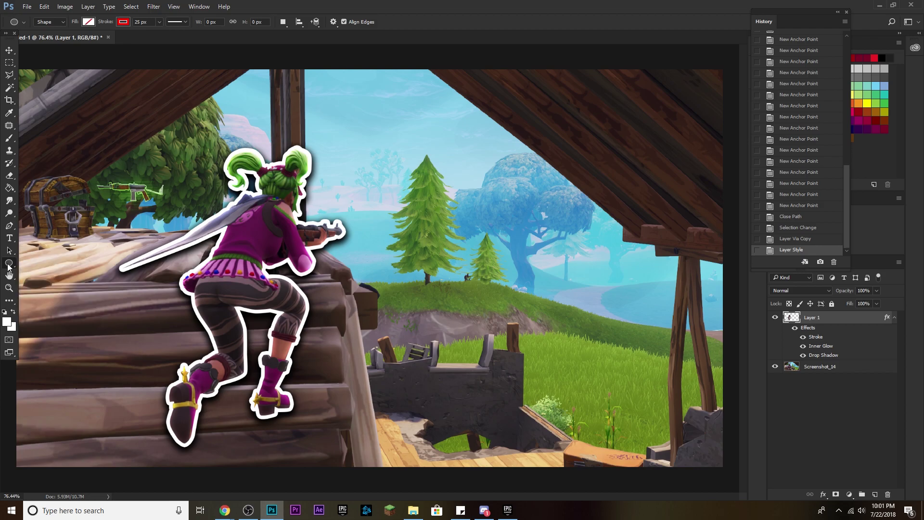
mouse_move(447, 227)
mouse_down()
mouse_move(498, 288)
mouse_move(473, 278)
mouse_up()
key(ctrl+z)
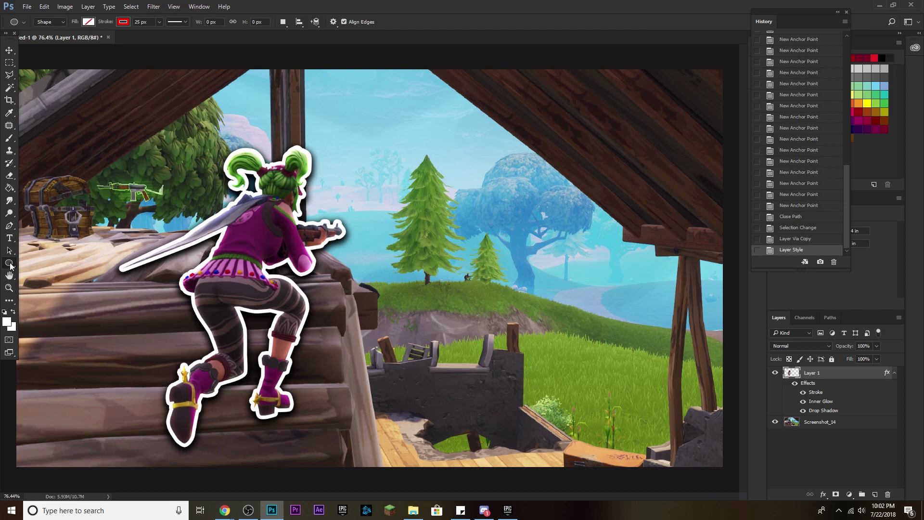
Step: Draw a 362 x 362 px circle with the Ellipse tool around the blue tree, using no fill and a red 25 px stroke
right_click(10, 266)
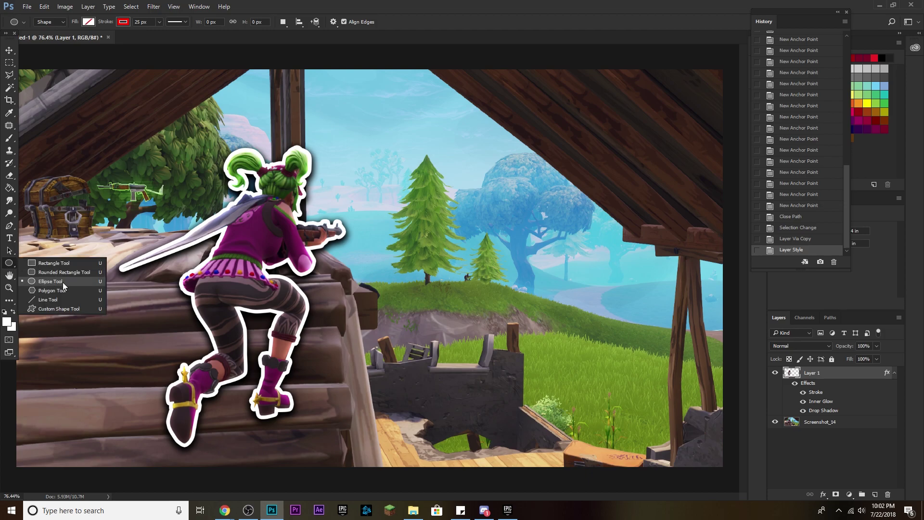
click(51, 263)
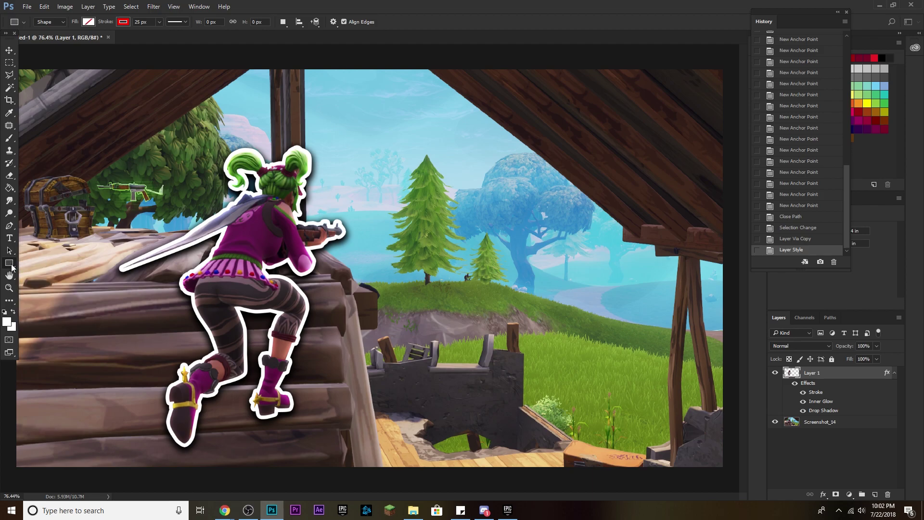
right_click(10, 266)
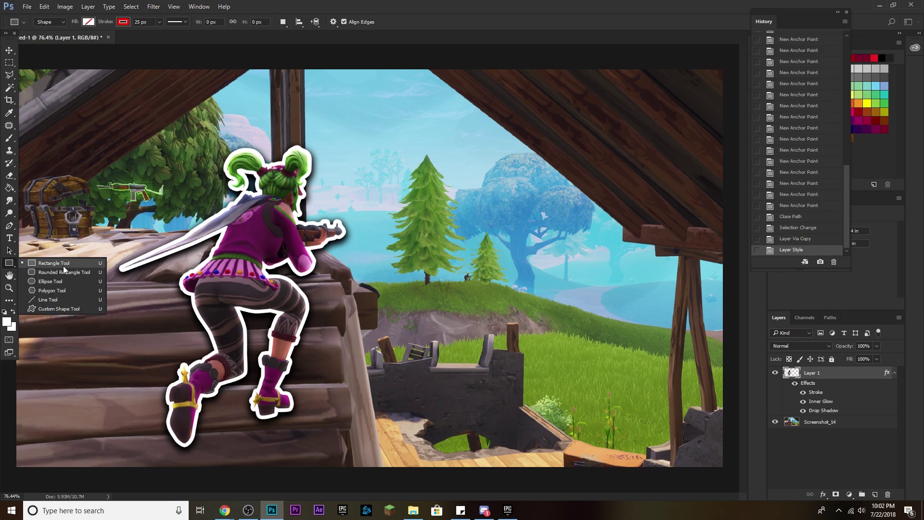
click(48, 281)
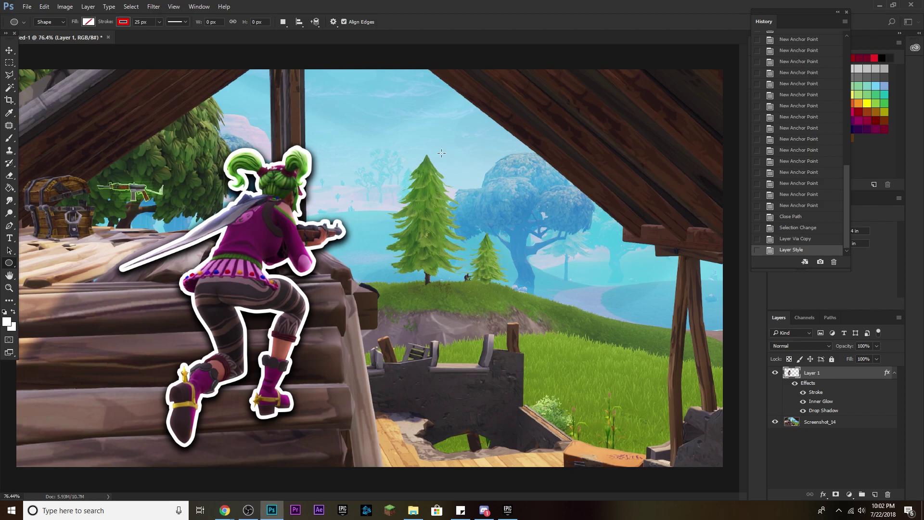
drag(474, 159, 607, 338)
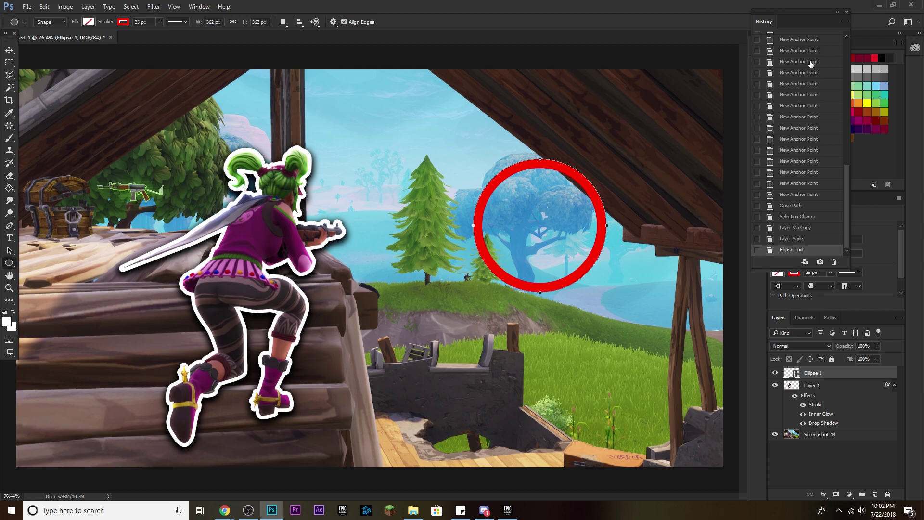
Step: Open the red circle's stroke colour options and its fill colour options to view the available choices
drag(812, 9, 845, 5)
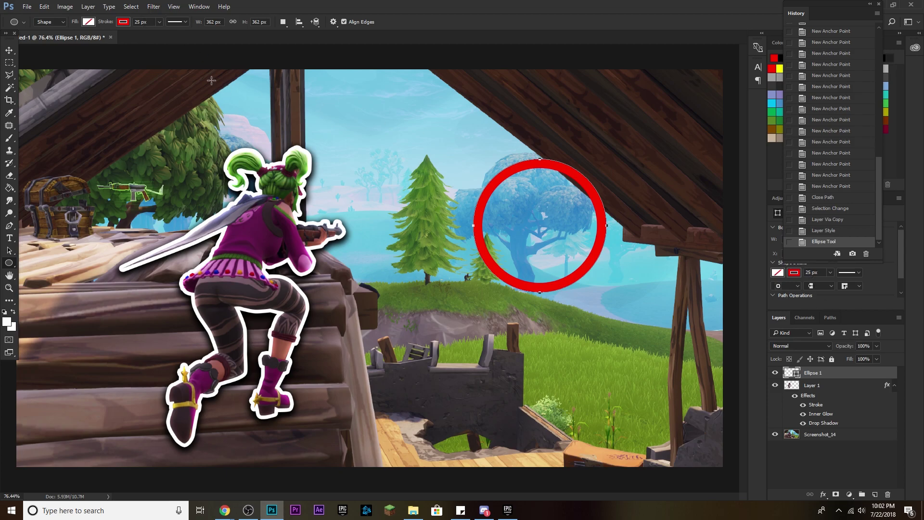
click(119, 25)
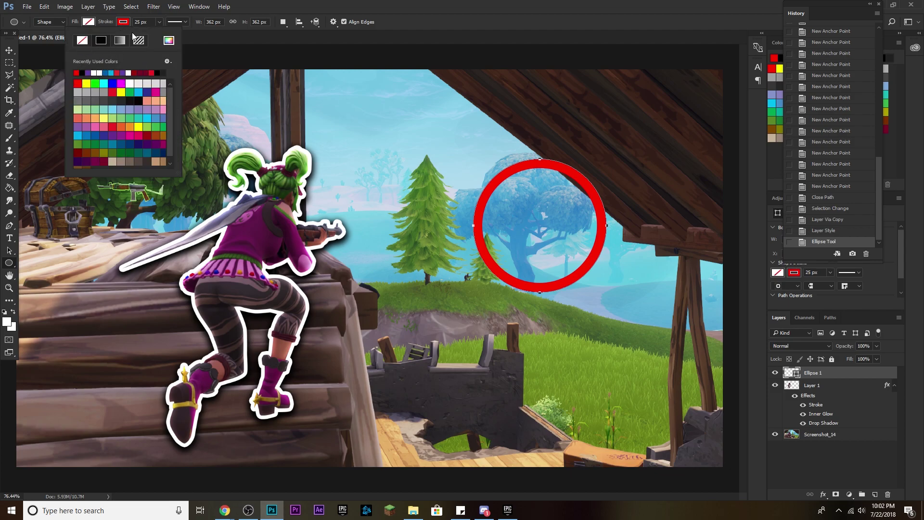
click(94, 24)
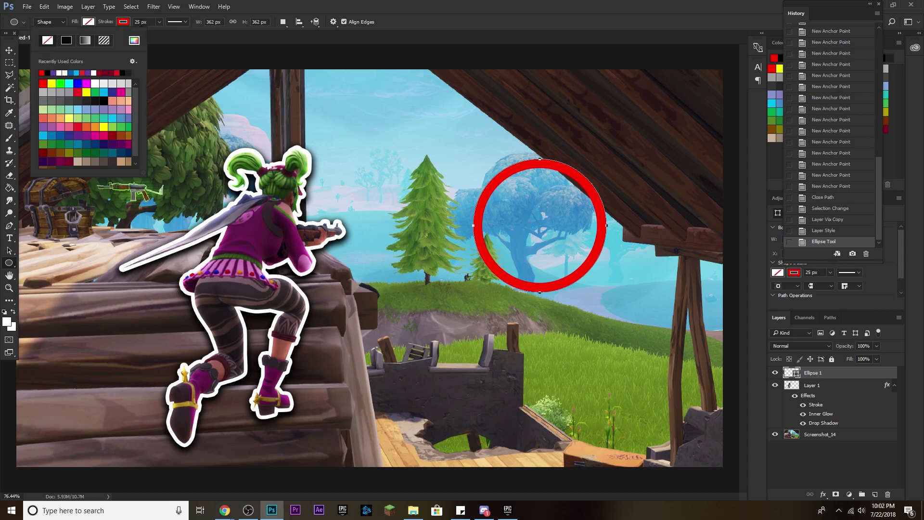
Step: Set the red circle's stroke width to 15 px
click(152, 22)
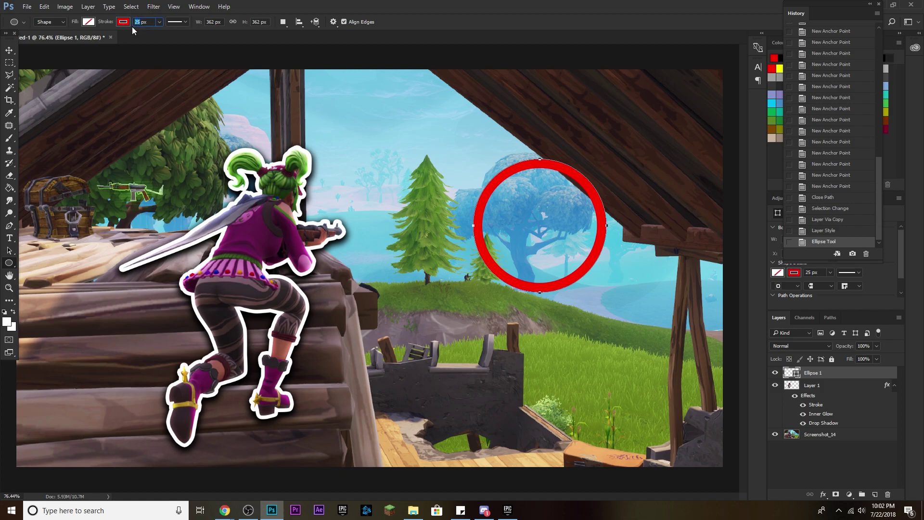
key(Return)
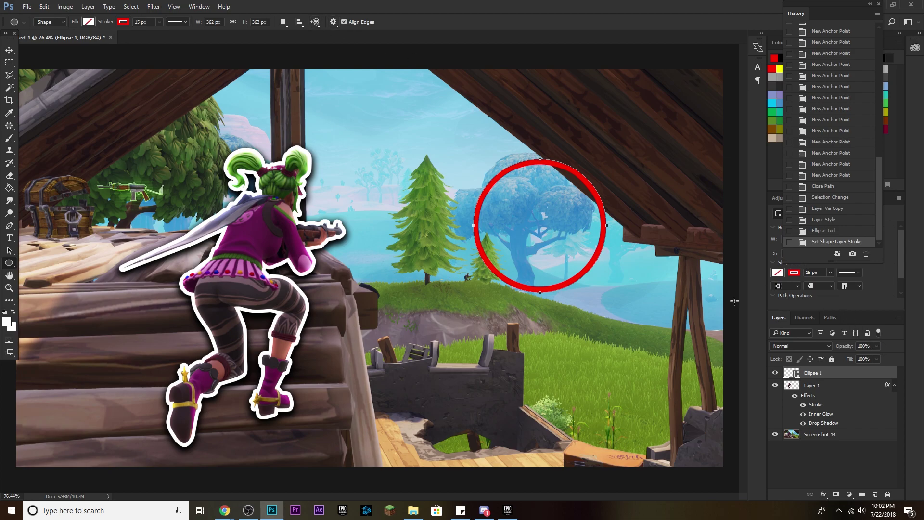
Step: Move the red circle onto the distant figure between the two green trees and scale it down to 31.22%
click(9, 50)
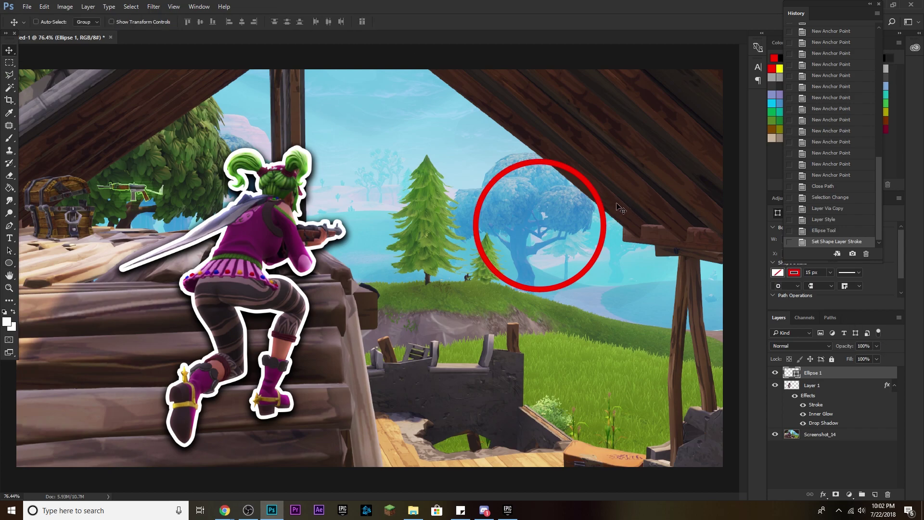
key(ctrl+t)
drag(579, 216, 492, 243)
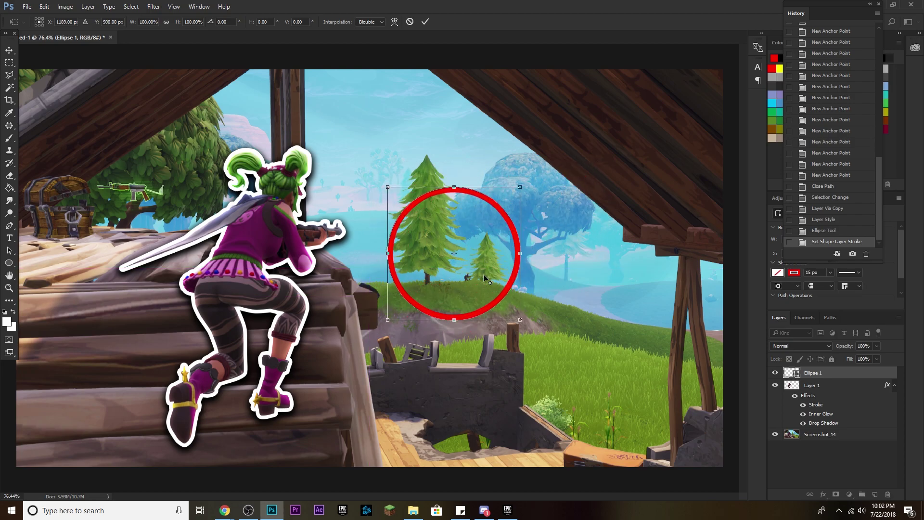
scroll(488, 282, up, 3)
scroll(488, 282, up, 1)
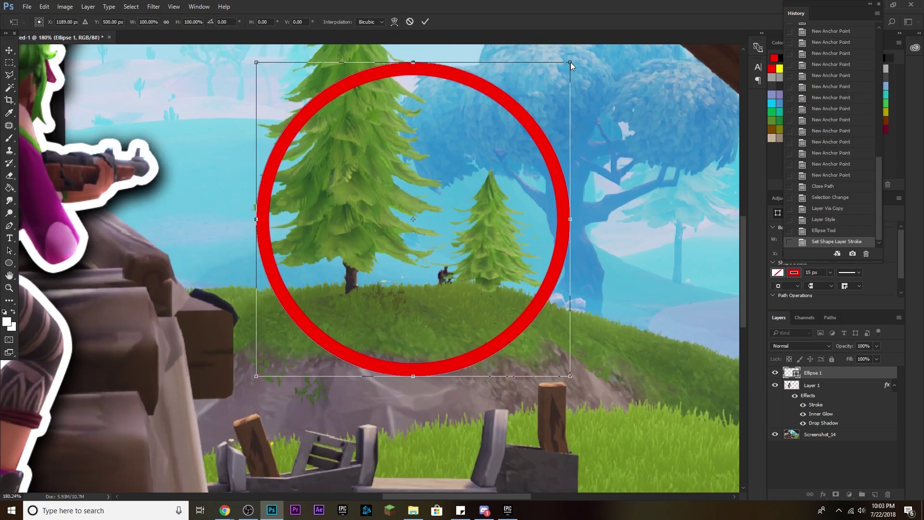
drag(570, 61, 461, 252)
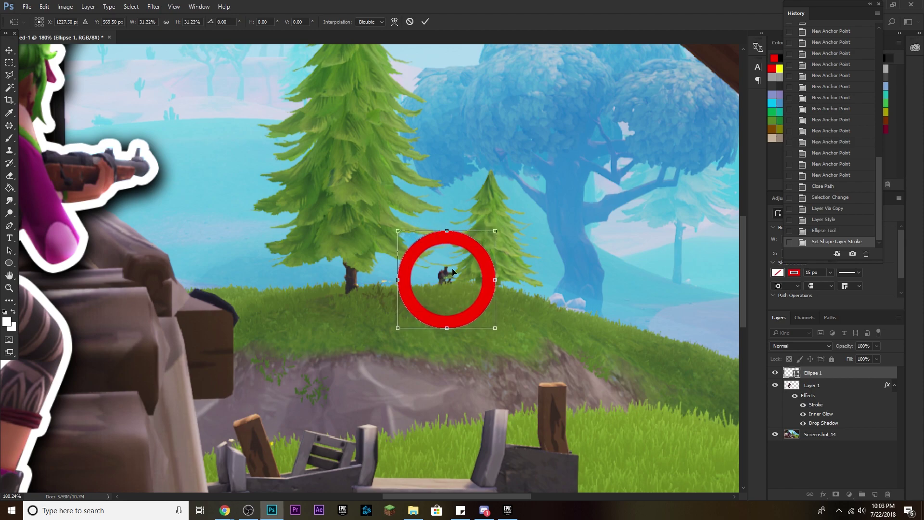
scroll(485, 279, down, 5)
scroll(576, 315, down, 1)
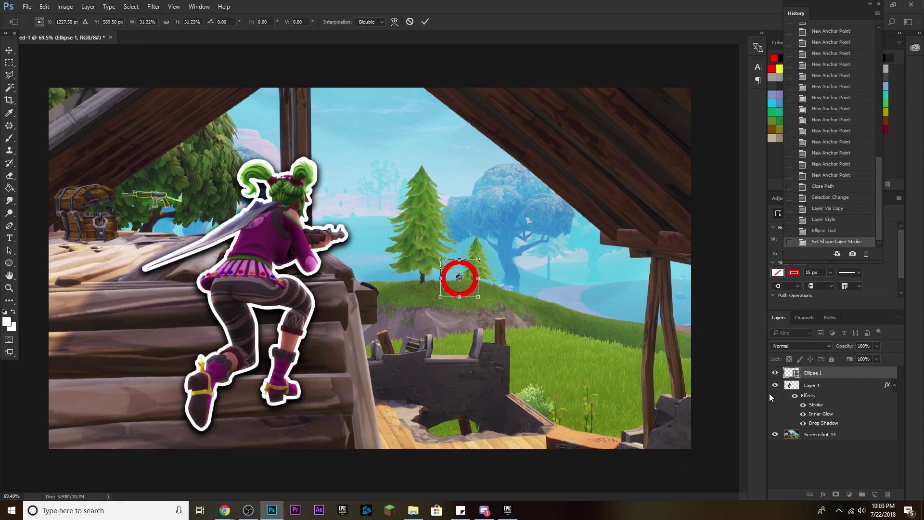
key(Return)
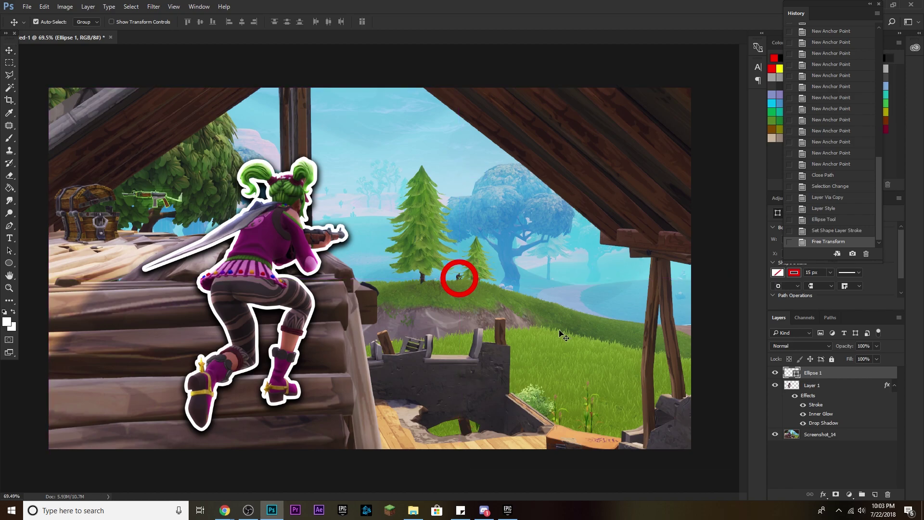
Step: Enlarge the red circle around the distant figure to 141.59% with Free Transform and commit it
key(ctrl+t)
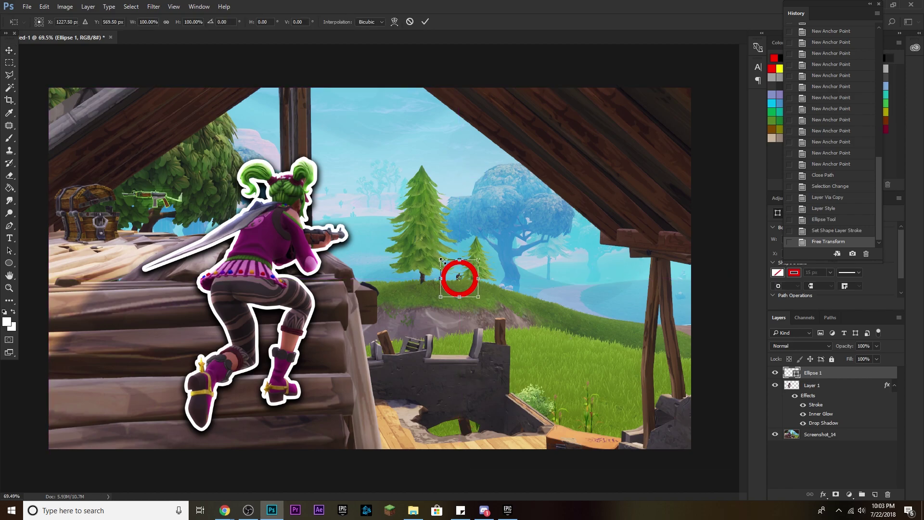
drag(443, 260, 431, 253)
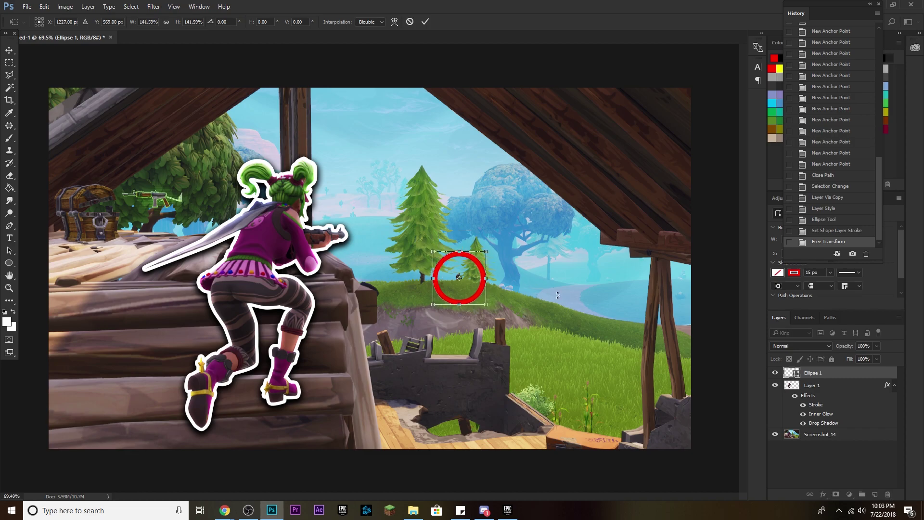
key(Return)
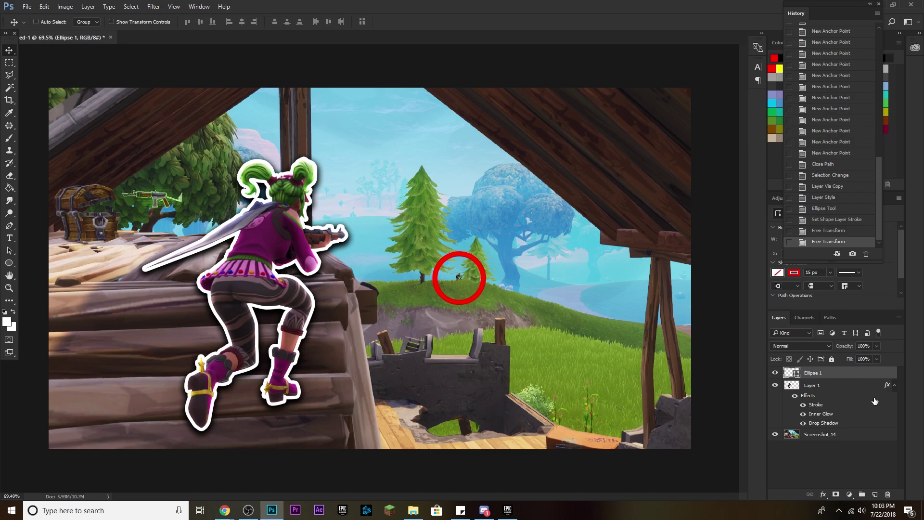
Step: Add a white outside stroke layer effect to the red circle with a size of 7 px
key(h)
double_click(873, 380)
click(532, 145)
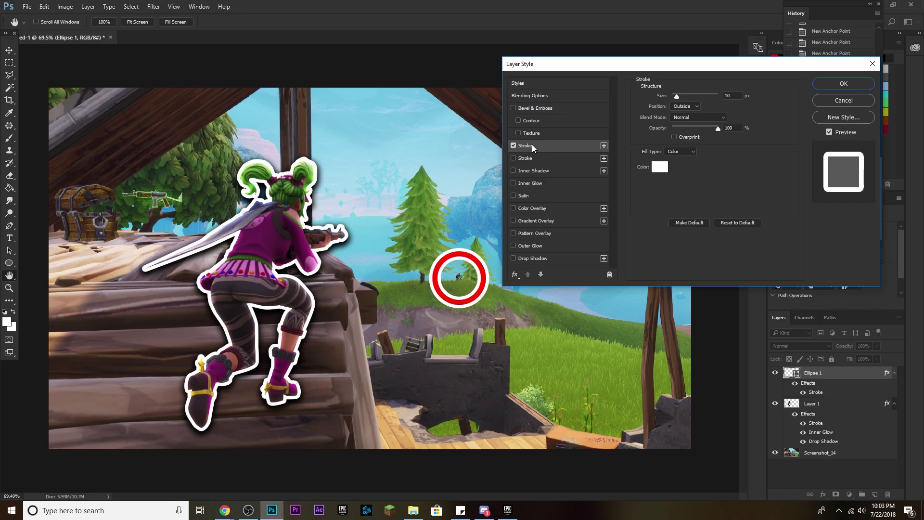
drag(676, 95, 675, 95)
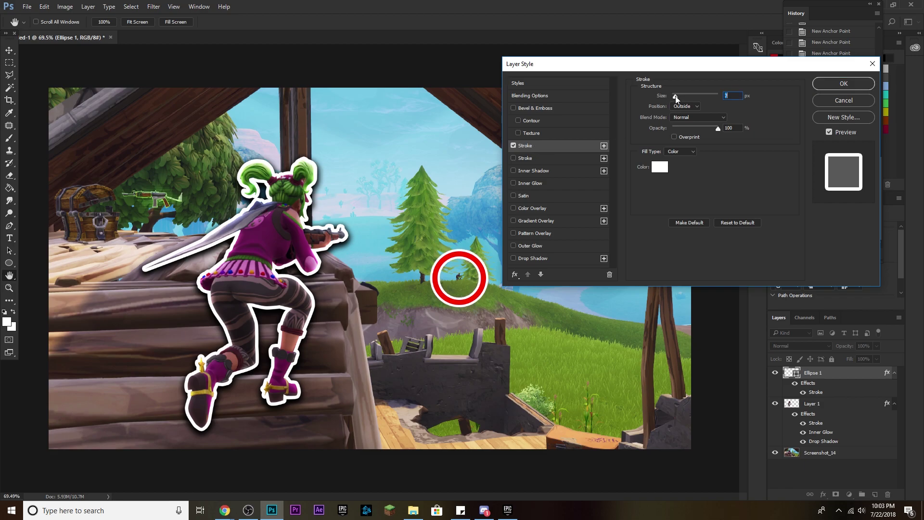
Step: Add a black Multiply drop shadow to the circle with distance 0 px, spread 30% and size 29 px, and apply the layer style
click(558, 261)
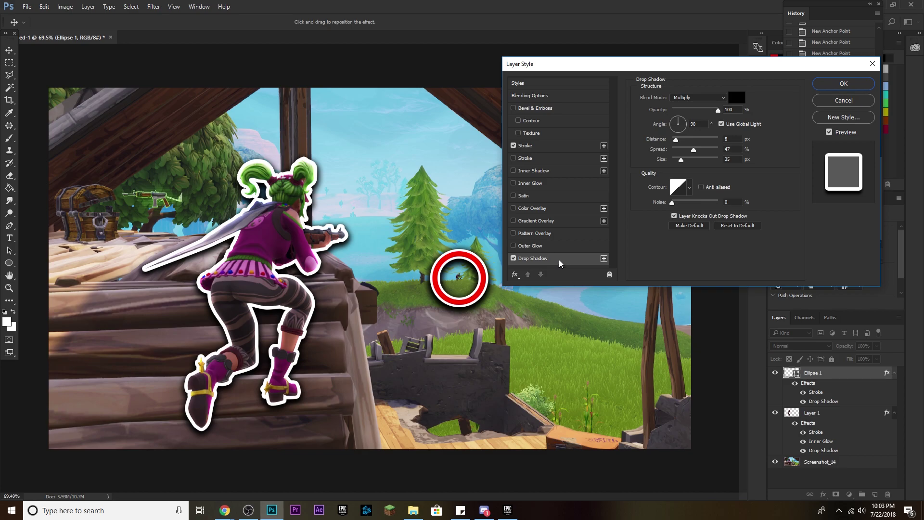
mouse_move(676, 140)
mouse_down()
mouse_move(653, 145)
mouse_move(692, 152)
mouse_move(682, 165)
mouse_move(687, 153)
mouse_up()
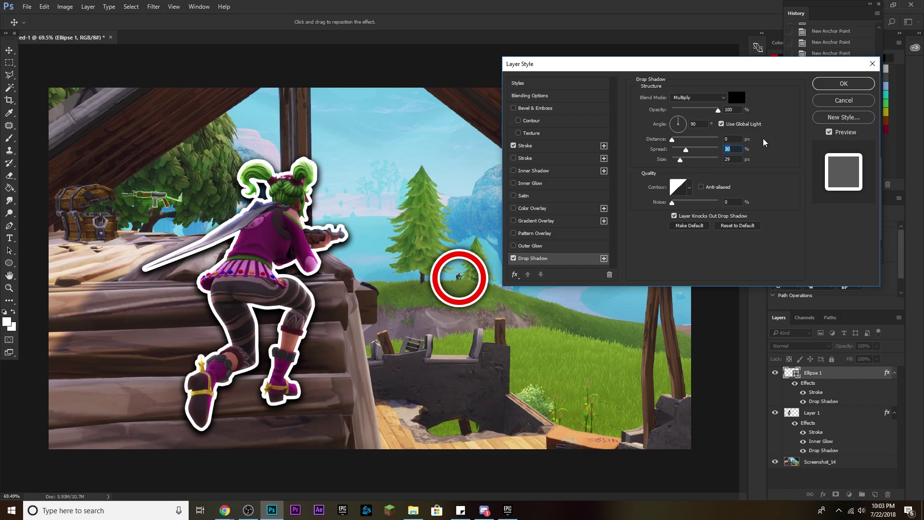
click(843, 84)
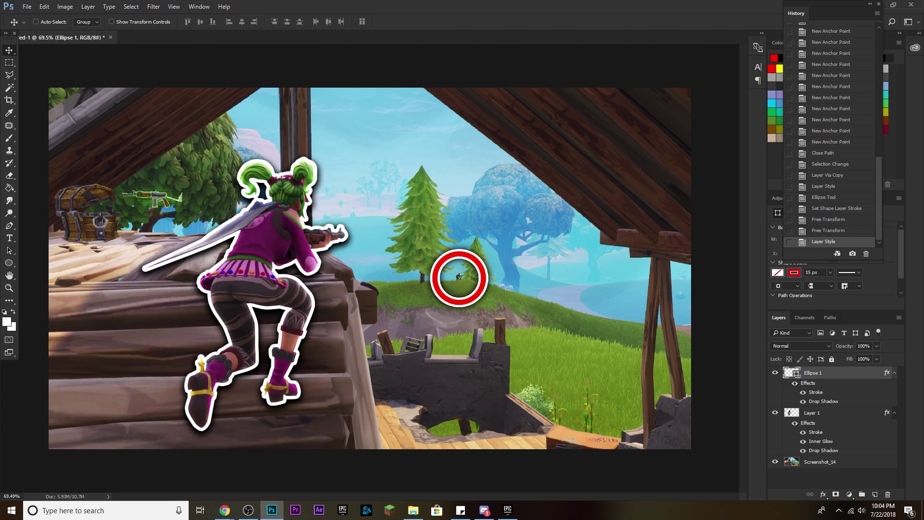
Step: Place the Fortnite GFX Template March 2018 image with the five weapon and item icons over the lower part of the canvas
drag(775, 304, 556, 305)
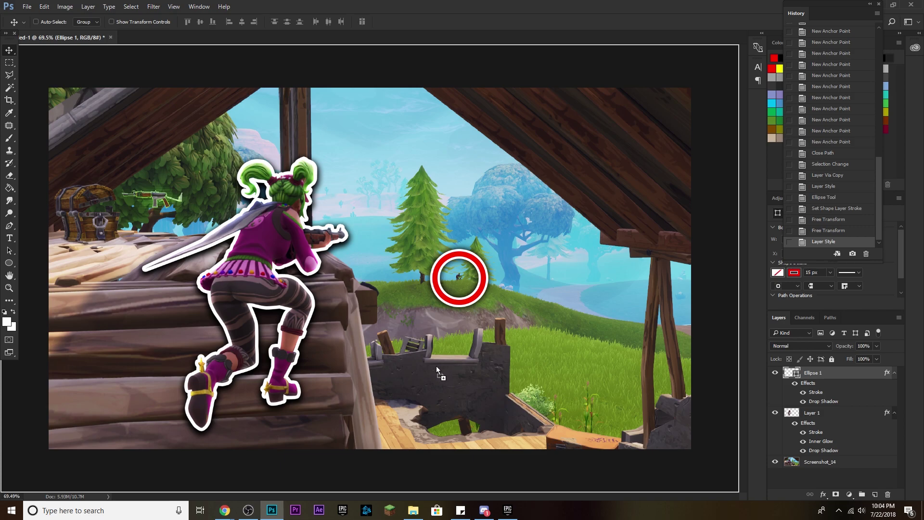
drag(436, 365, 436, 365)
drag(410, 278, 393, 289)
drag(281, 302, 291, 348)
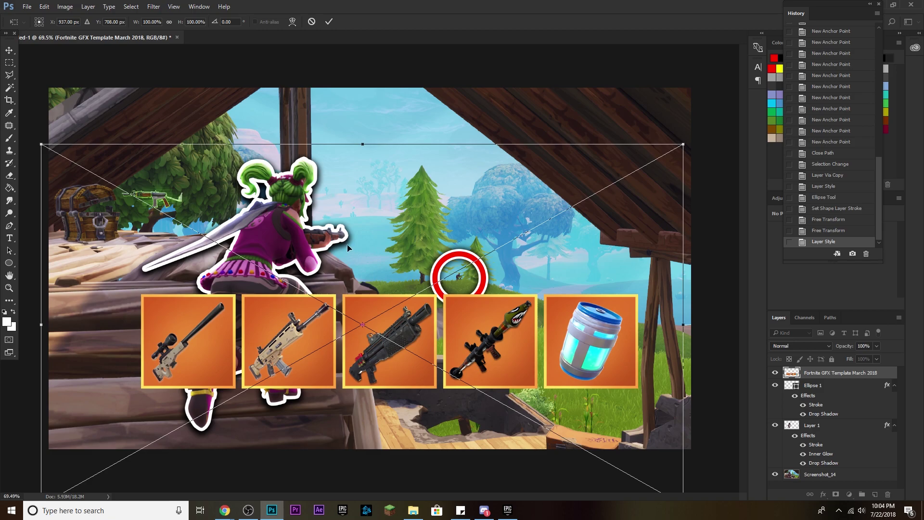
Step: Scale the item icon row to about 80% and position it along the lower-right part of the canvas
scroll(339, 262, down, 3)
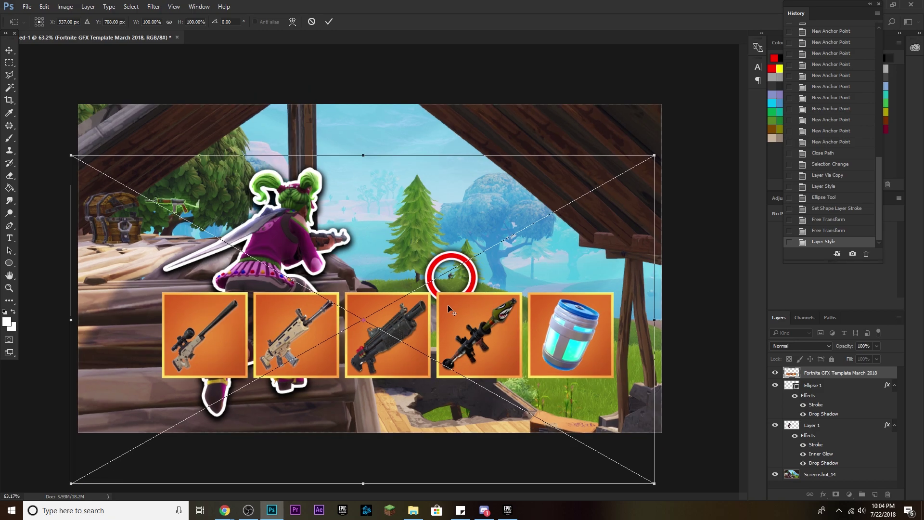
drag(146, 183, 212, 268)
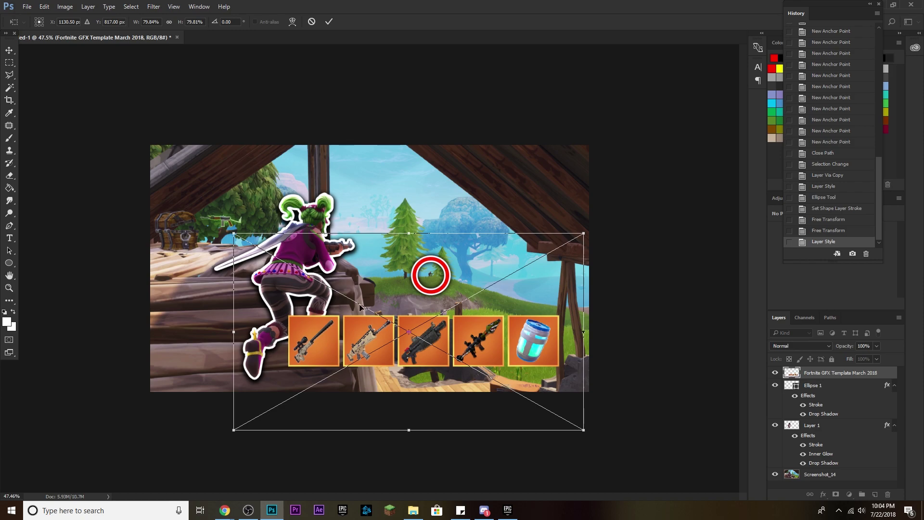
drag(530, 358, 551, 361)
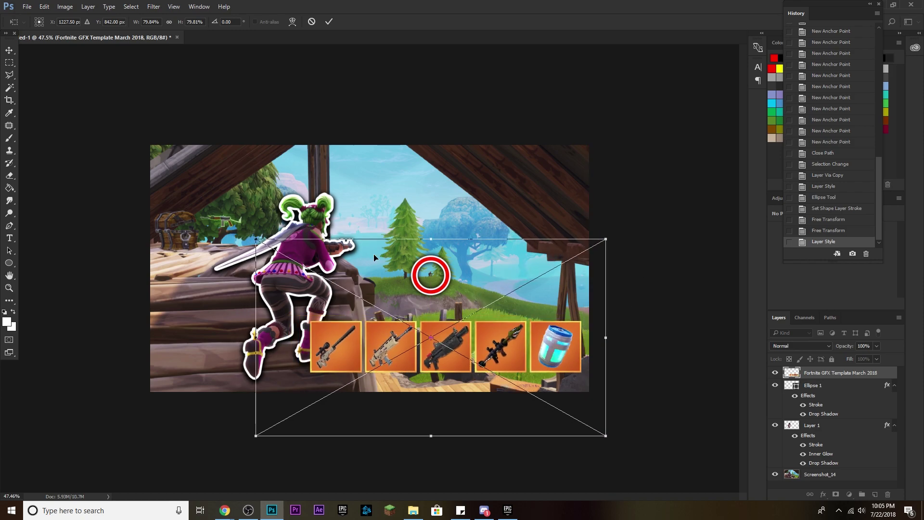
mouse_move(524, 337)
mouse_down()
mouse_move(497, 336)
mouse_move(508, 336)
mouse_up()
Step: Rotate the item icon row to a 3.33° tilt, reposition it in the canvas's lower-right area and commit the placement
drag(597, 230, 608, 242)
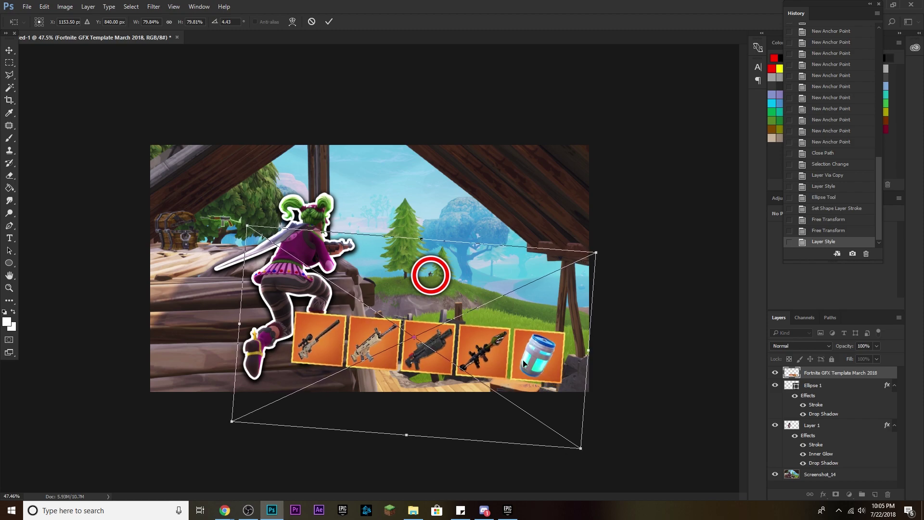
drag(519, 361, 531, 362)
drag(636, 264, 650, 246)
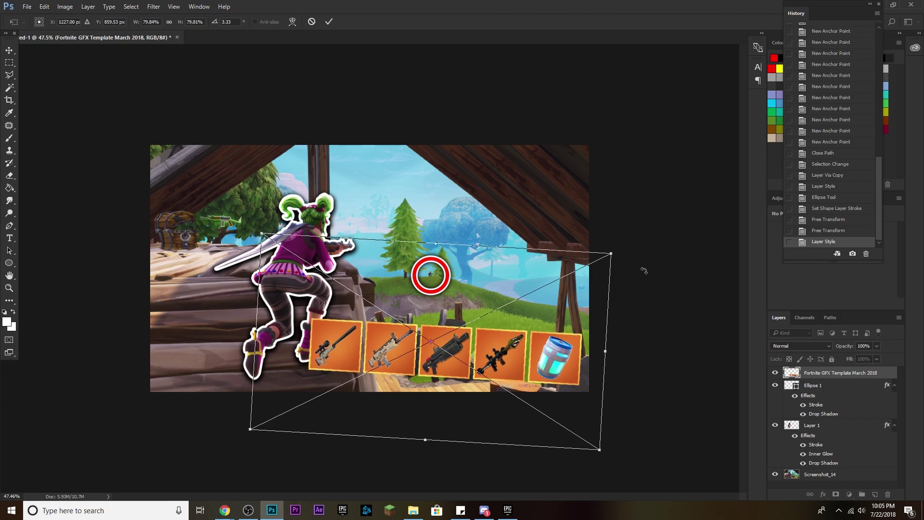
key(Return)
scroll(337, 414, up, 3)
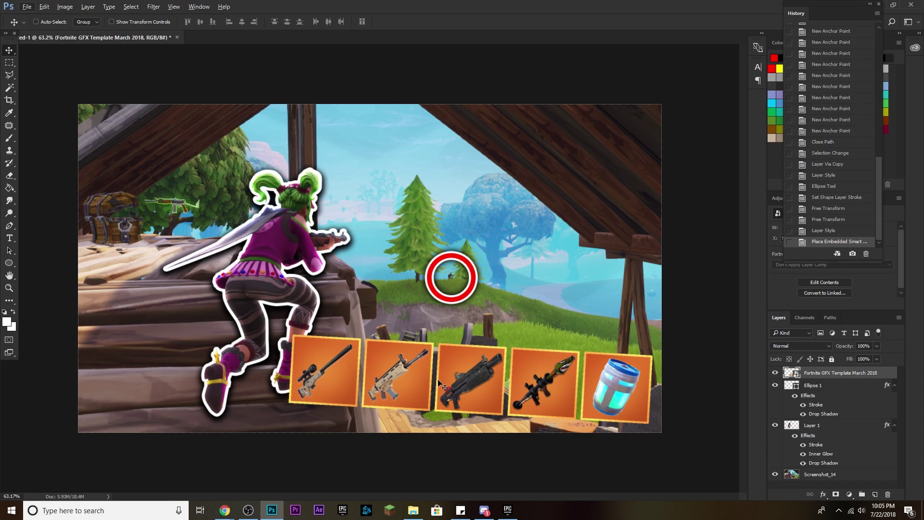
scroll(371, 322, up, 1)
scroll(371, 324, down, 1)
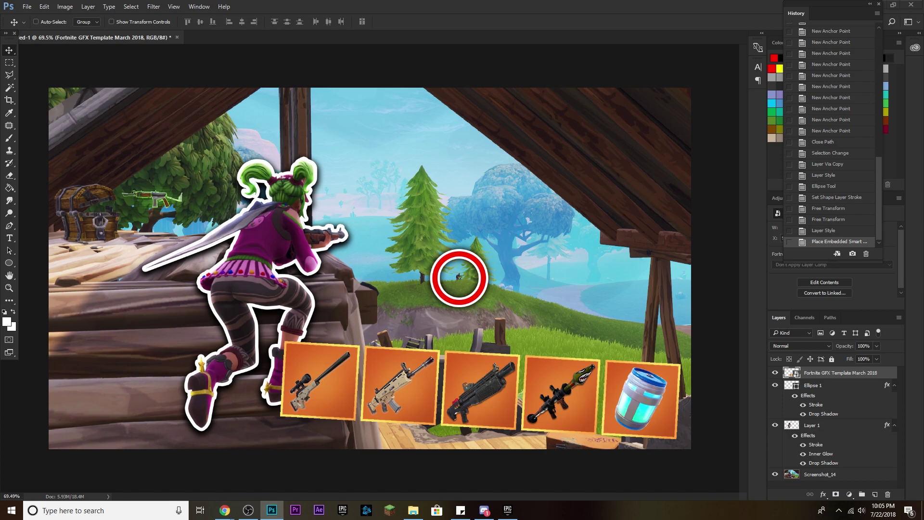
Step: Place the Screenshot_16 minimap image and move it to the upper-right area of the canvas over the roof beams
drag(758, 270, 720, 240)
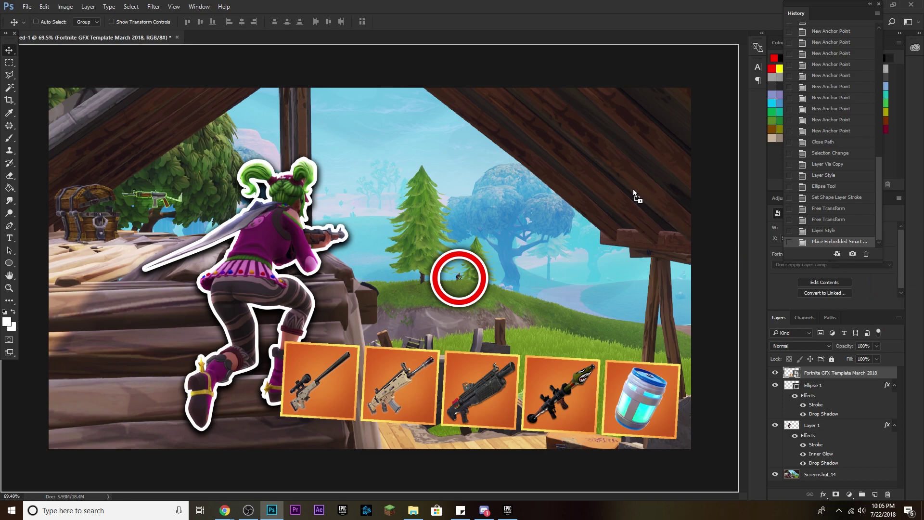
drag(602, 183, 553, 195)
drag(390, 274, 603, 155)
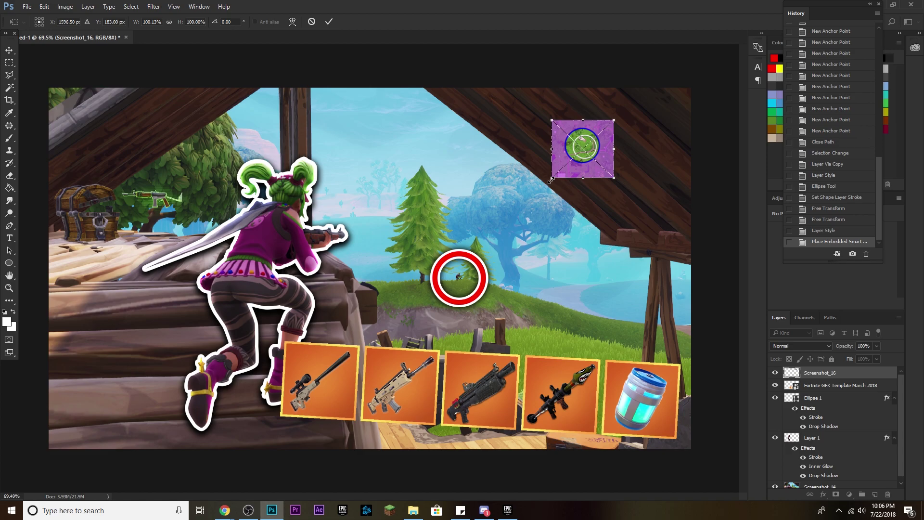
Step: Enlarge the minimap to about 229%, position it near the canvas's upper-right corner and commit the placement
mouse_move(550, 180)
mouse_down()
mouse_move(532, 193)
mouse_move(539, 187)
mouse_up()
key(ctrl+z)
drag(615, 178, 678, 255)
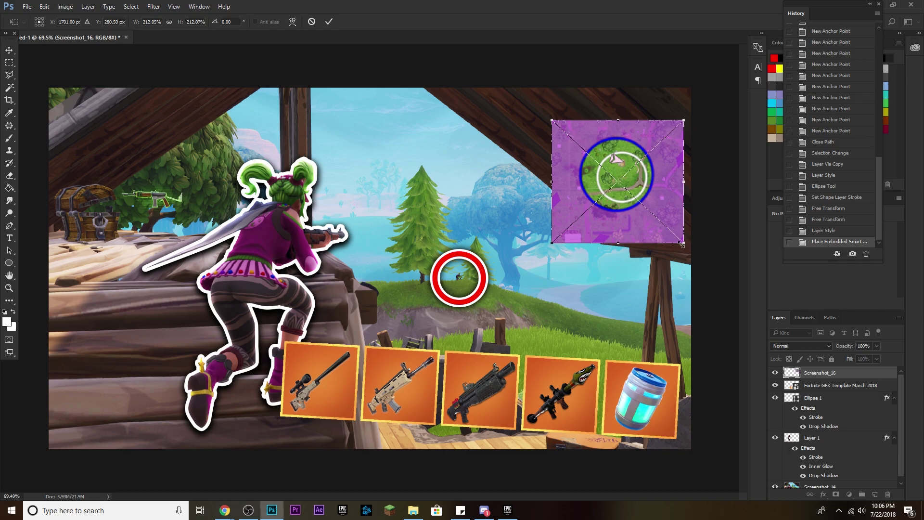
drag(667, 205, 657, 186)
drag(546, 222, 533, 231)
drag(600, 212, 609, 212)
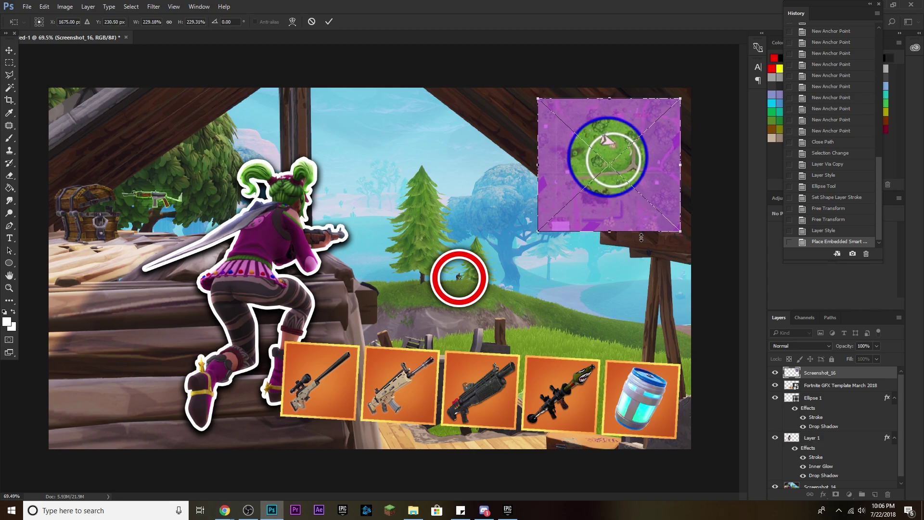
key(Return)
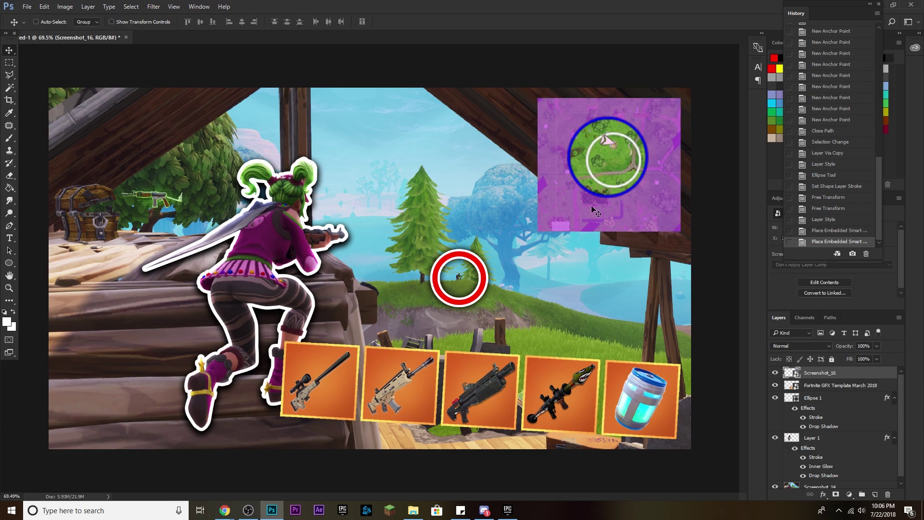
Step: Add a white Overlay outer glow to the minimap layer with 100% spread, 13 px size and 32% range
double_click(866, 374)
drag(688, 70, 292, 41)
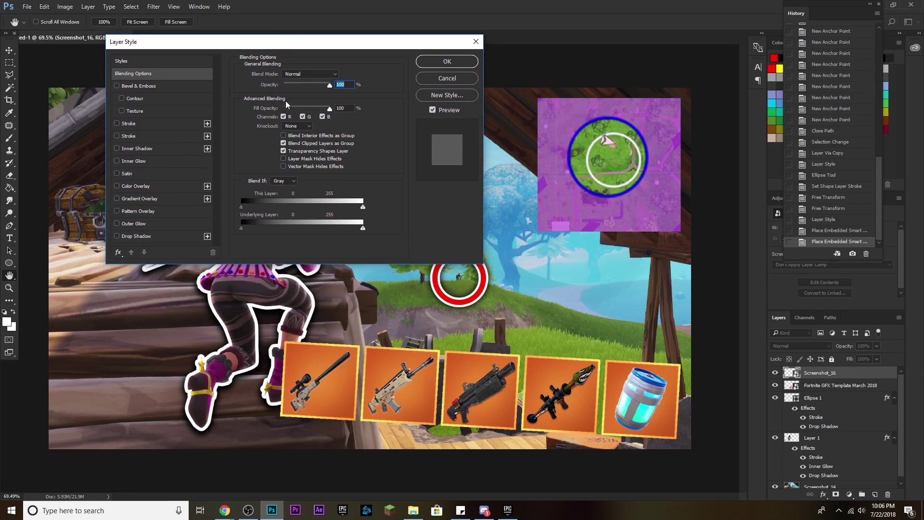
click(152, 222)
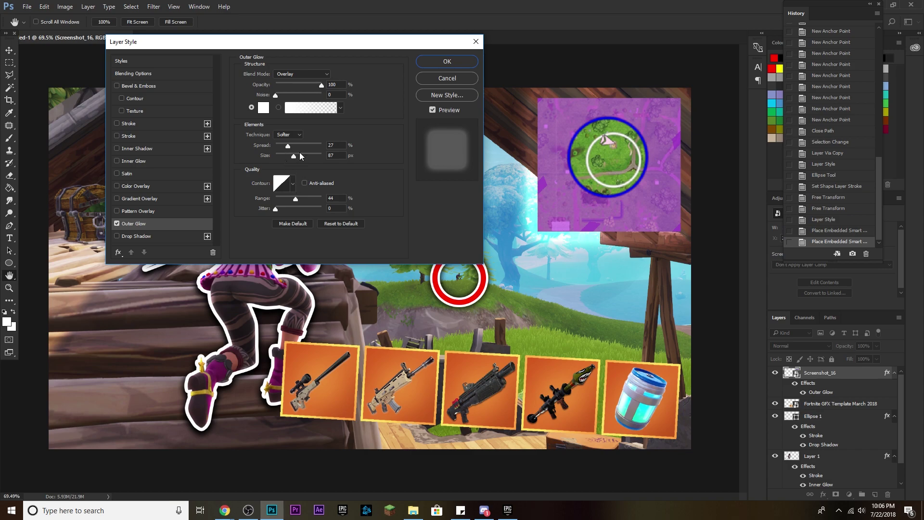
drag(297, 202, 325, 205)
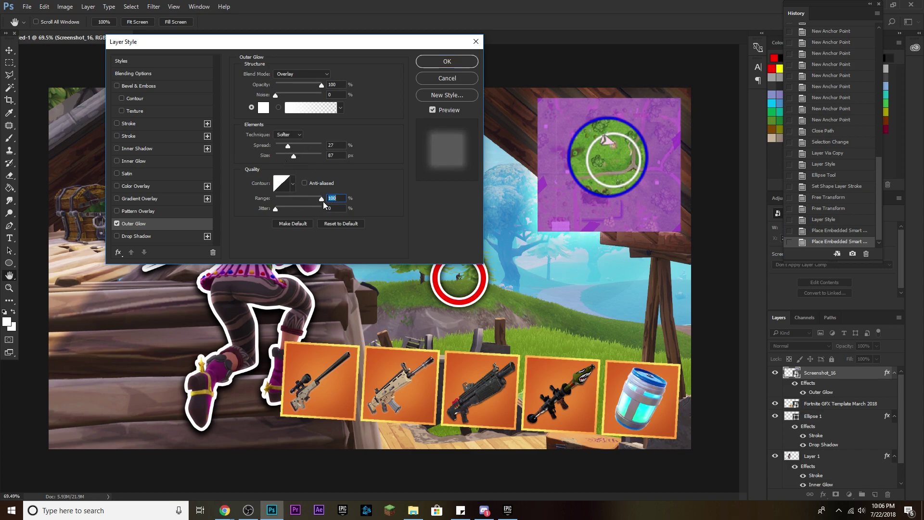
drag(293, 156, 325, 154)
drag(321, 198, 319, 198)
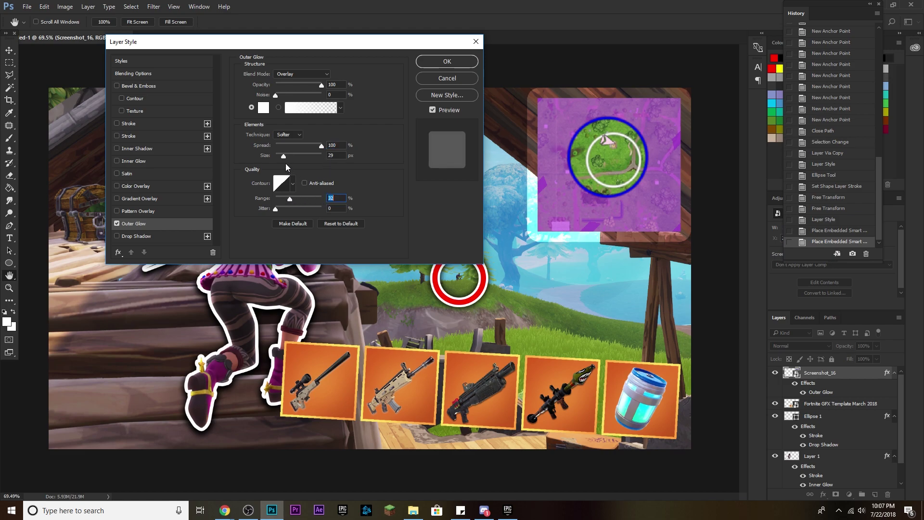
drag(283, 156, 281, 157)
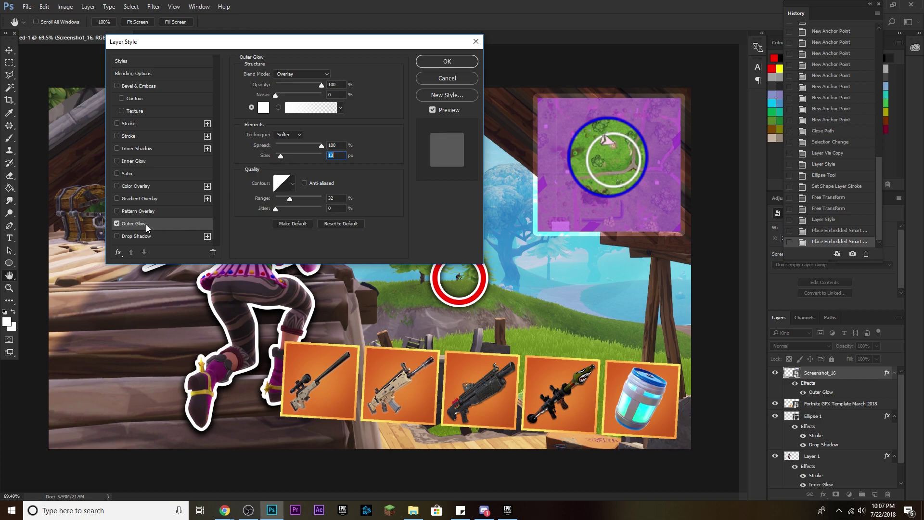
click(117, 237)
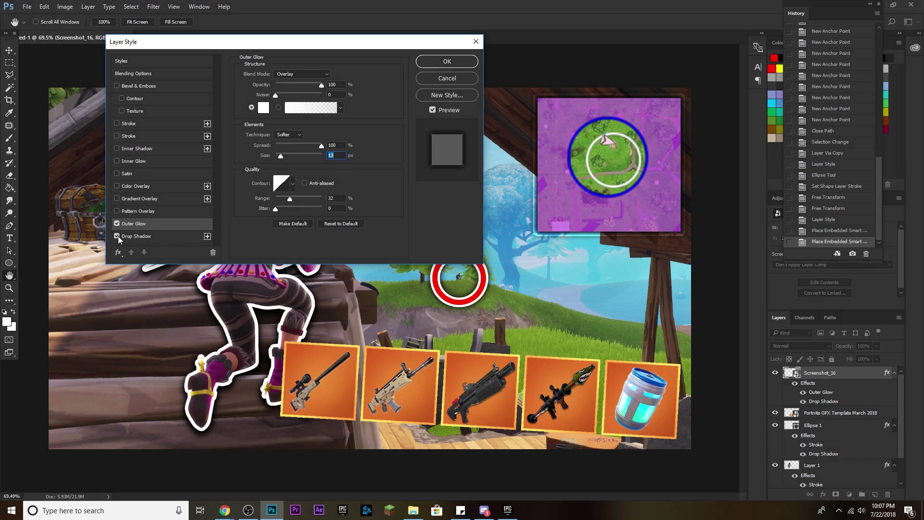
click(118, 237)
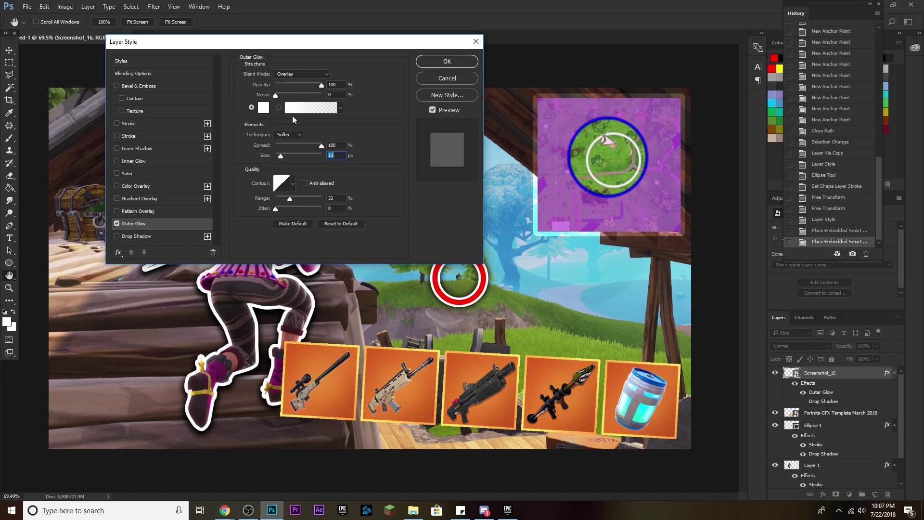
click(442, 63)
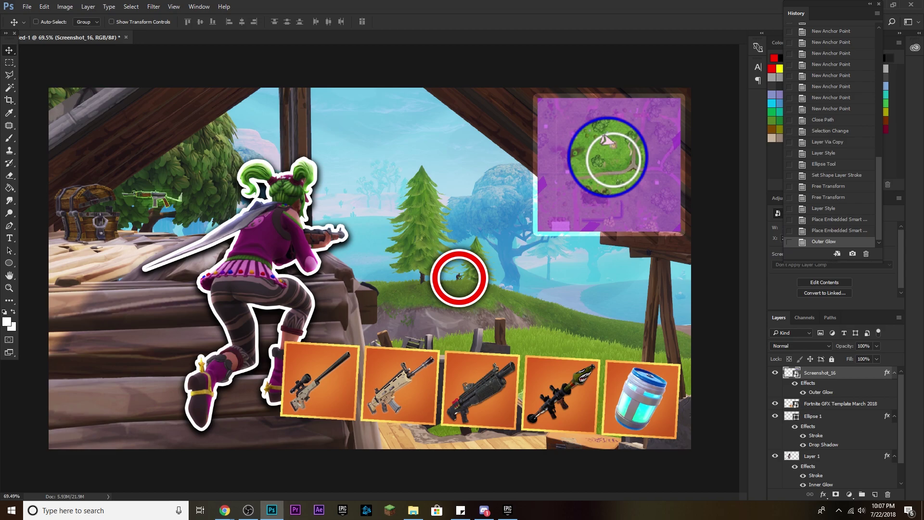
Step: Place the Curved Arrow image in the canvas and move it to the upper-left area above the character
click(413, 510)
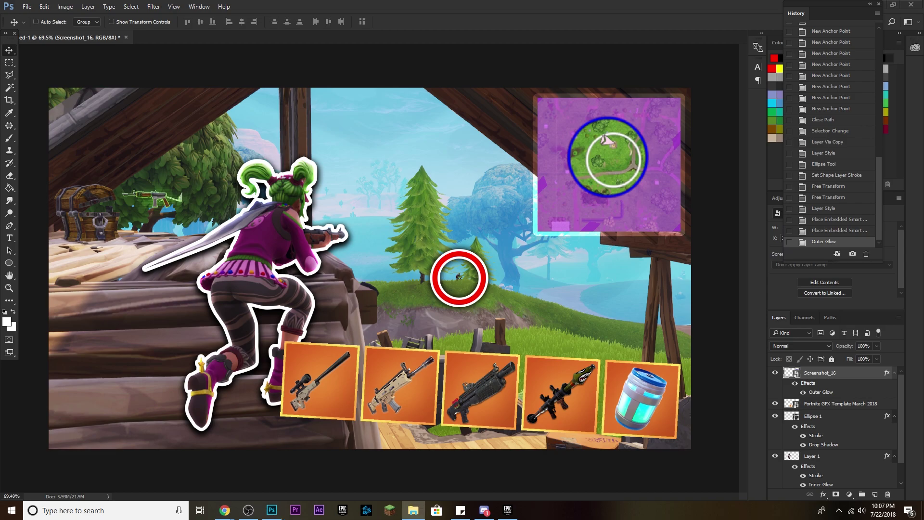
drag(694, 268, 82, 131)
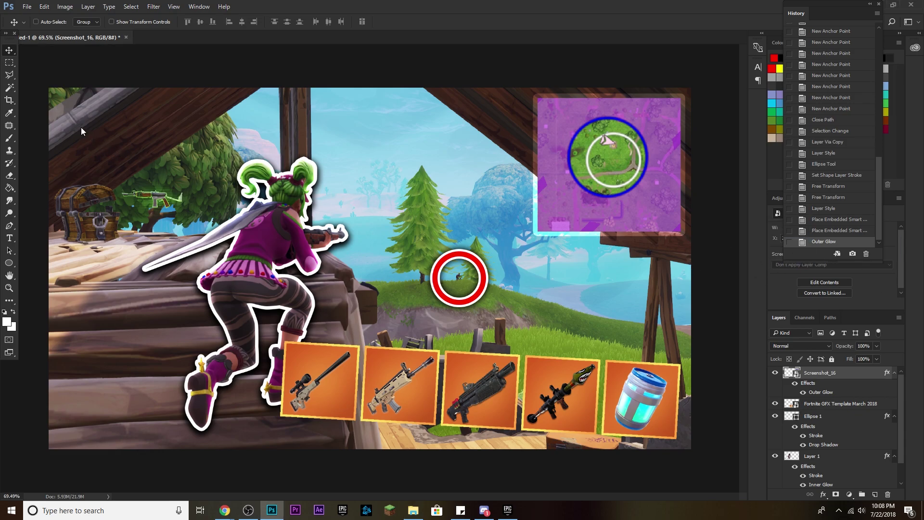
drag(548, 445, 360, 257)
drag(284, 231, 139, 208)
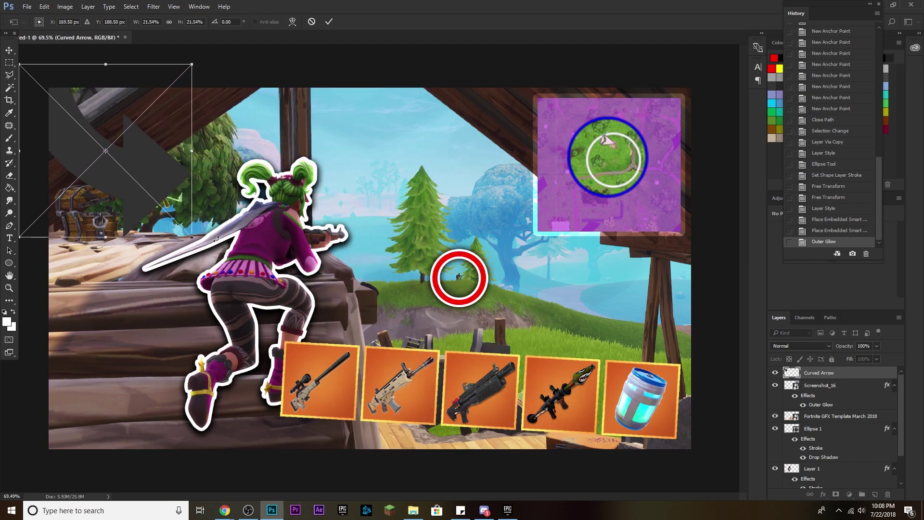
Step: Rotate the curved arrow to 12.83°, scale it to 24.45%, commit it and nudge it slightly towards the character
drag(215, 239, 200, 268)
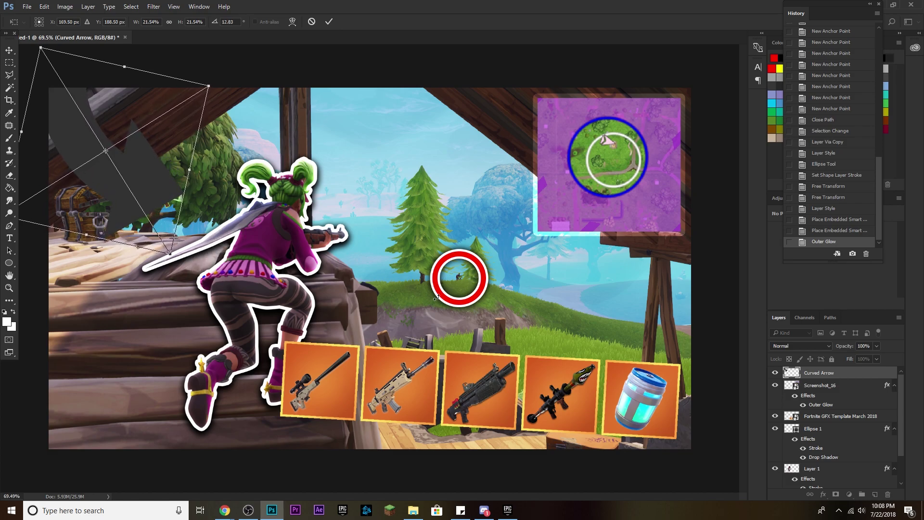
scroll(176, 169, down, 1)
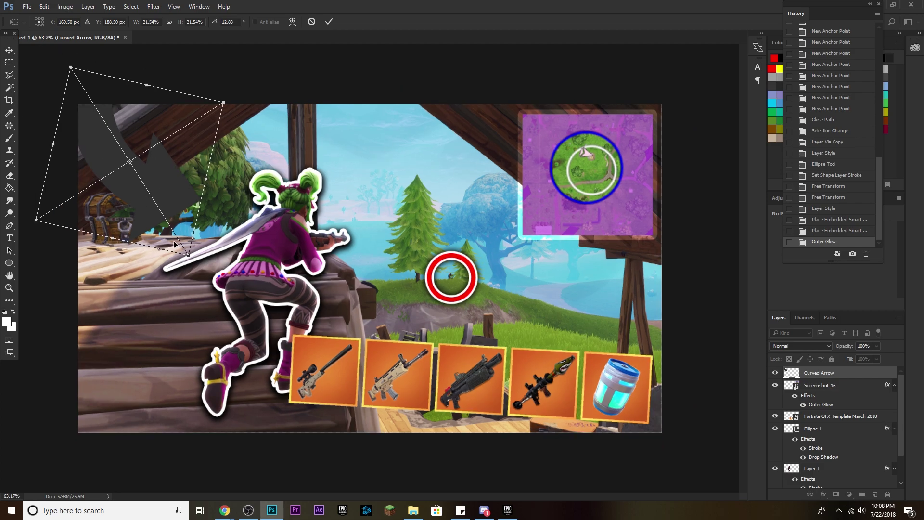
mouse_move(224, 103)
mouse_down()
mouse_move(253, 102)
mouse_move(242, 103)
mouse_up()
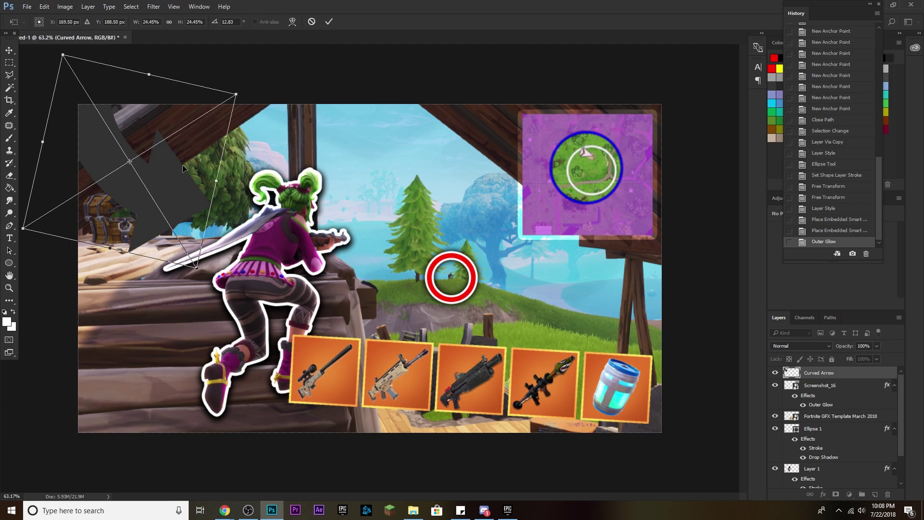
key(Return)
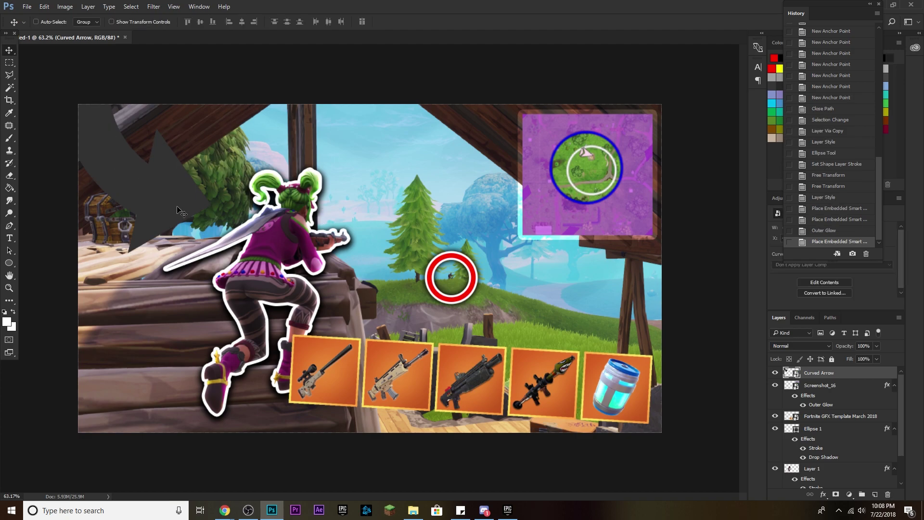
drag(172, 189, 180, 194)
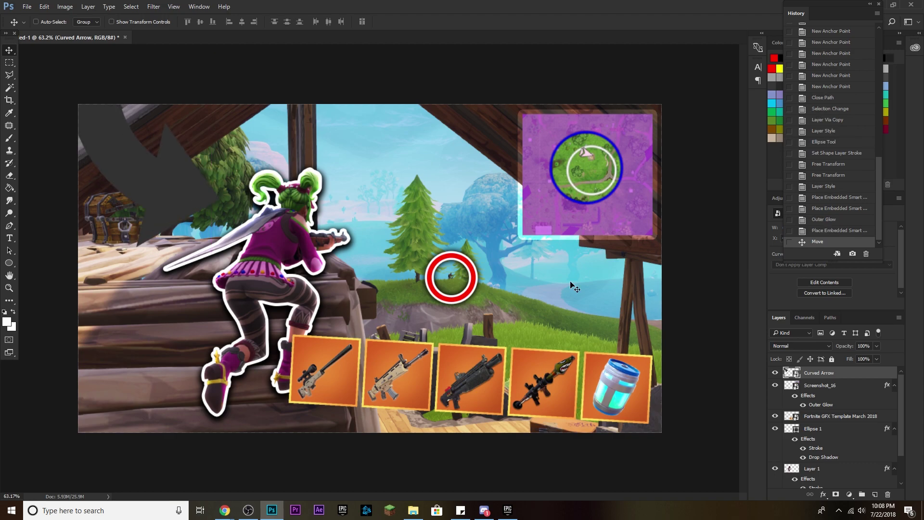
Step: Give the curved arrow layer a red Color Overlay in Normal mode at 100% opacity
key(space)
double_click(862, 378)
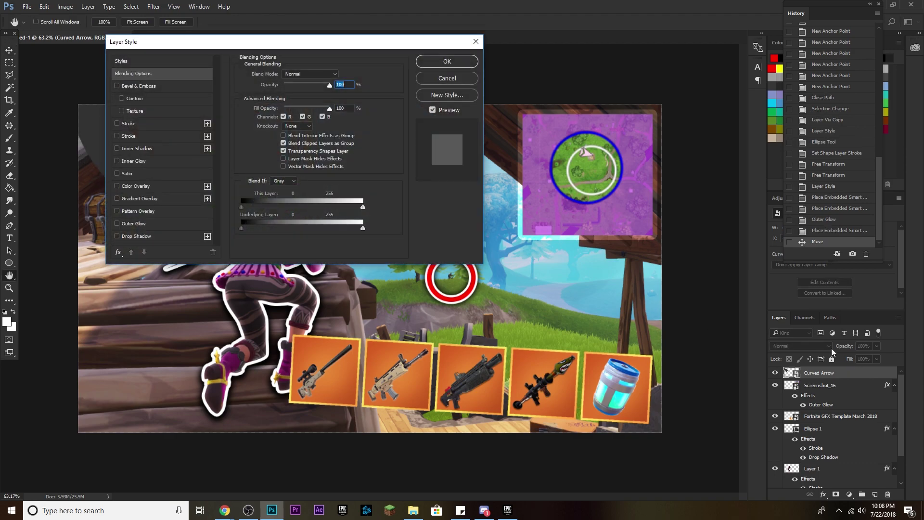
drag(323, 46, 636, 66)
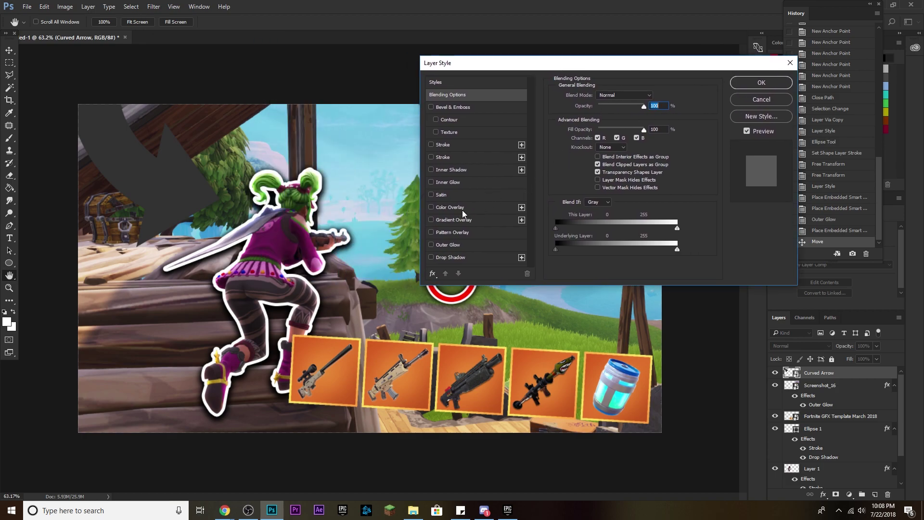
click(432, 207)
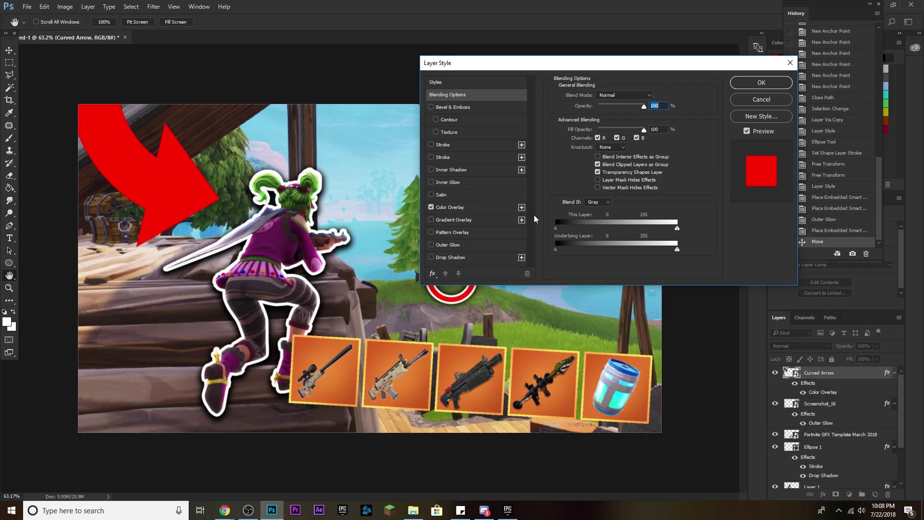
click(474, 208)
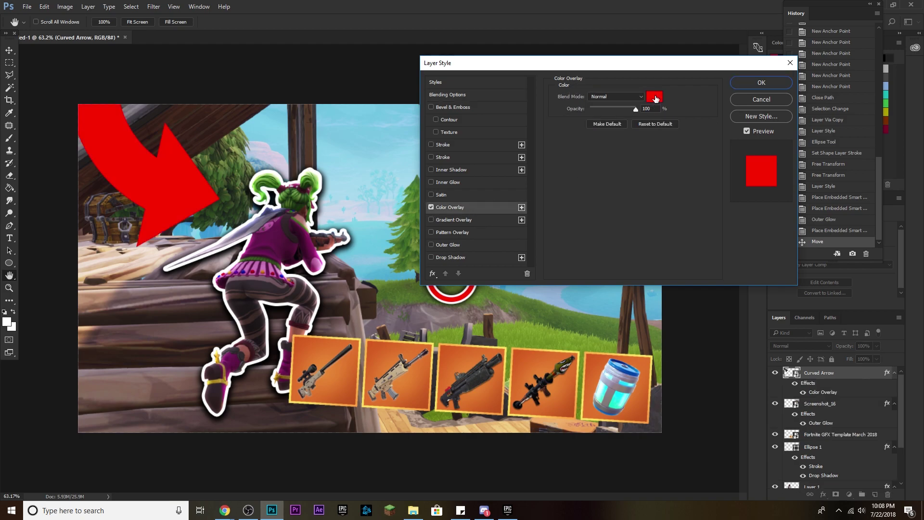
click(653, 96)
drag(750, 379, 746, 446)
click(687, 325)
click(827, 269)
Step: Add a white outside stroke of 20 px to the curved arrow
click(446, 145)
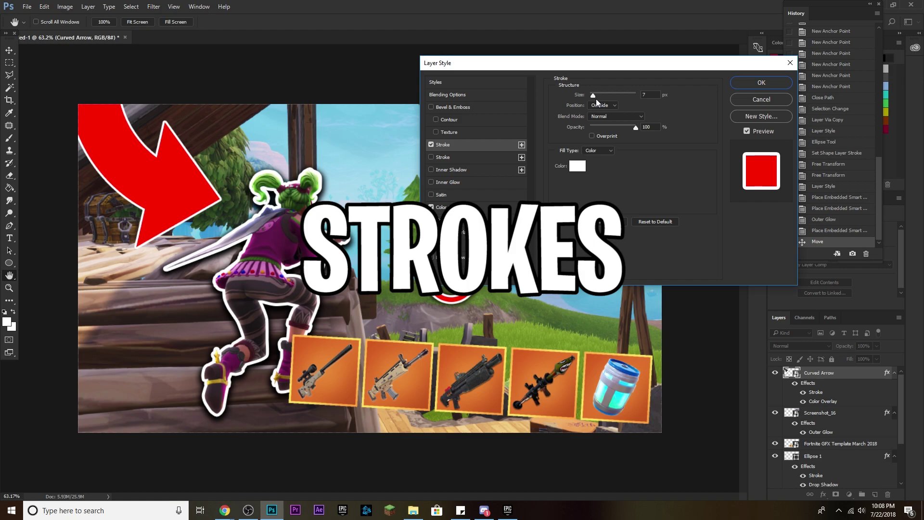
drag(590, 94, 596, 94)
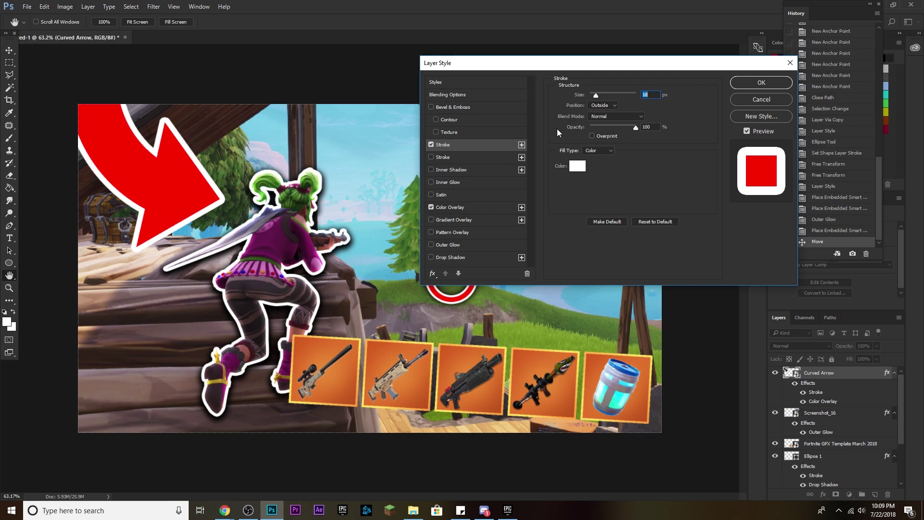
key(Up)
key(Up)
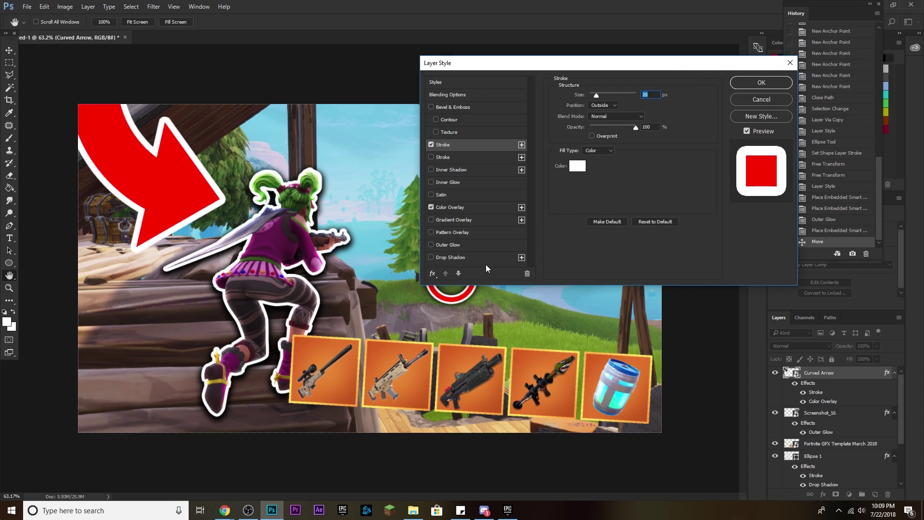
Step: Add a black drop shadow to the curved arrow with 49 px distance, 40% spread and 24 px size, and apply the layer style
click(475, 257)
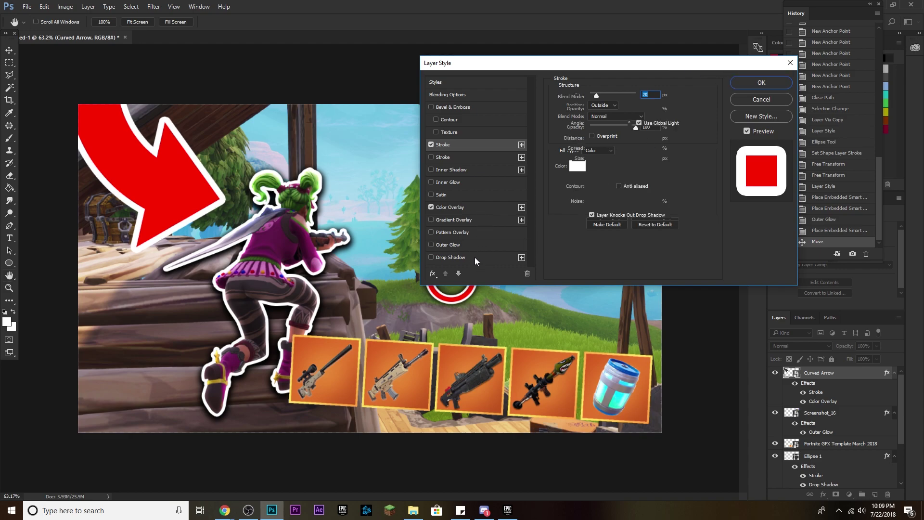
drag(590, 139, 598, 166)
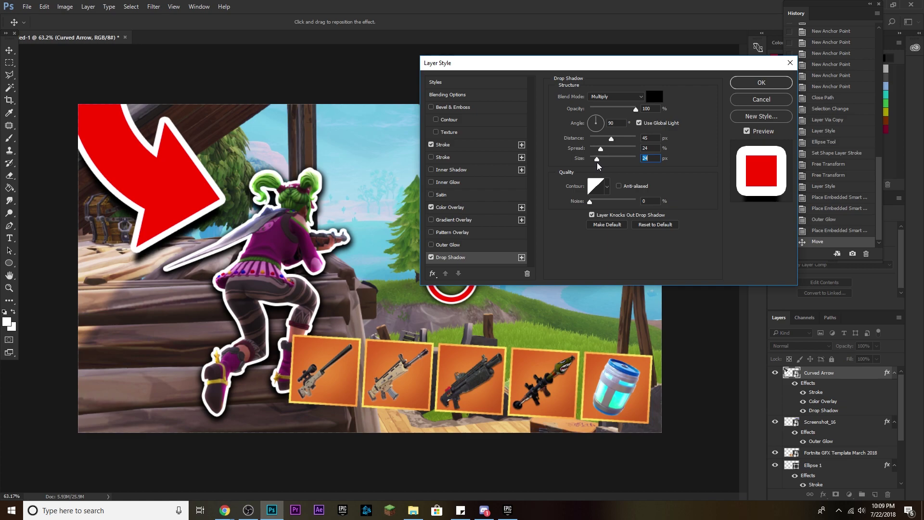
mouse_move(601, 152)
mouse_down()
mouse_move(609, 157)
mouse_move(613, 139)
mouse_up()
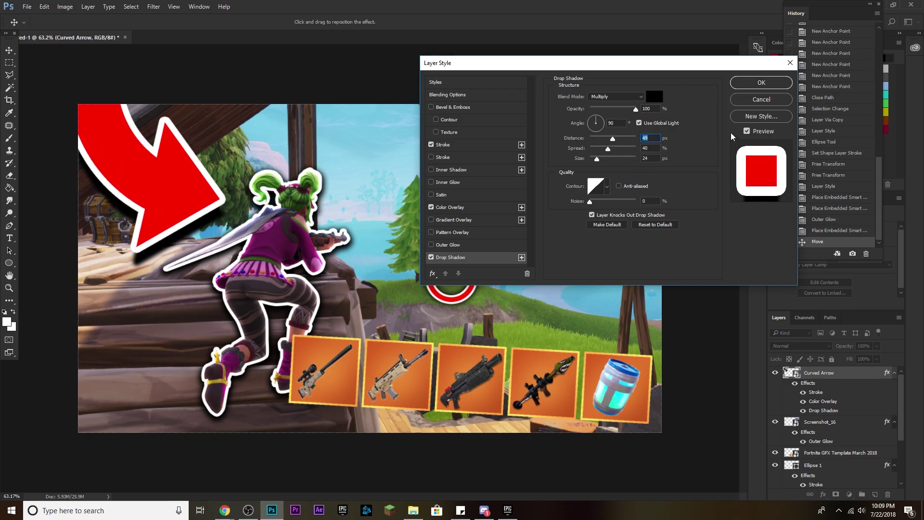
click(761, 83)
Step: Collapse the effect lists of the layers in the layer stack
click(894, 364)
click(895, 370)
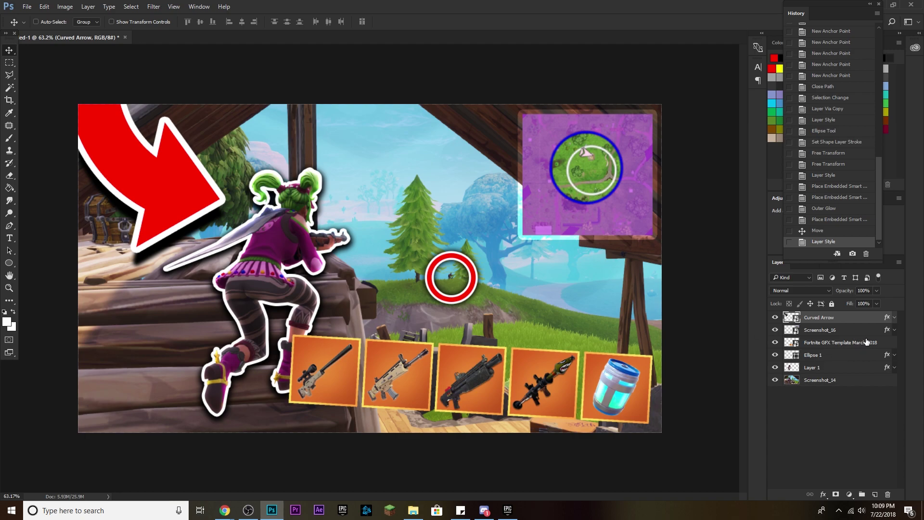
drag(885, 346, 883, 317)
key(ctrl+z)
Step: Move the floating history window clear of the adjustments and add a Brightness/Contrast layer with brightness 18 and contrast 46
drag(824, 6, 699, 22)
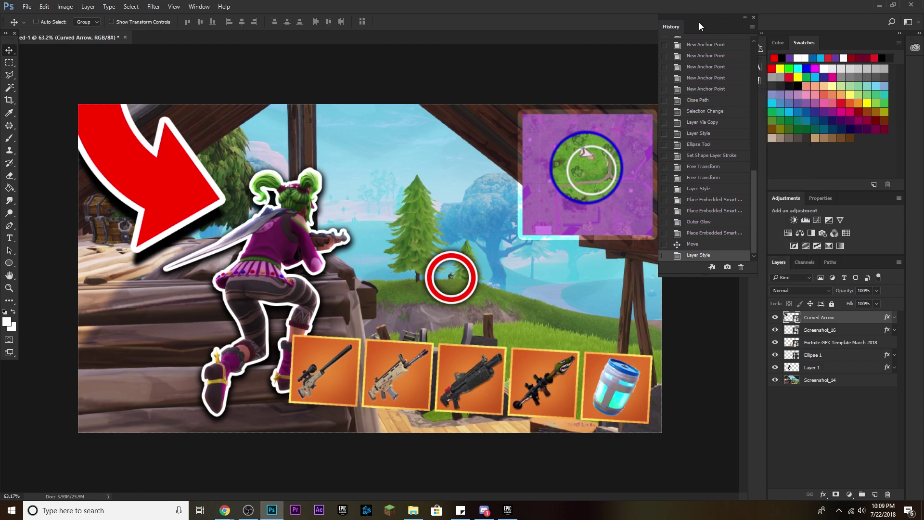
click(794, 220)
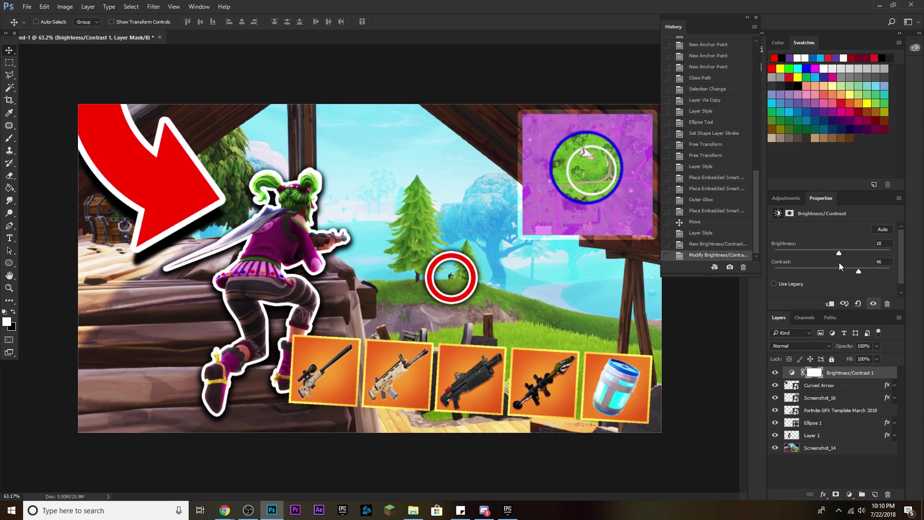
Step: Add a Vibrance adjustment layer with saturation +29 and vibrance +9
click(796, 199)
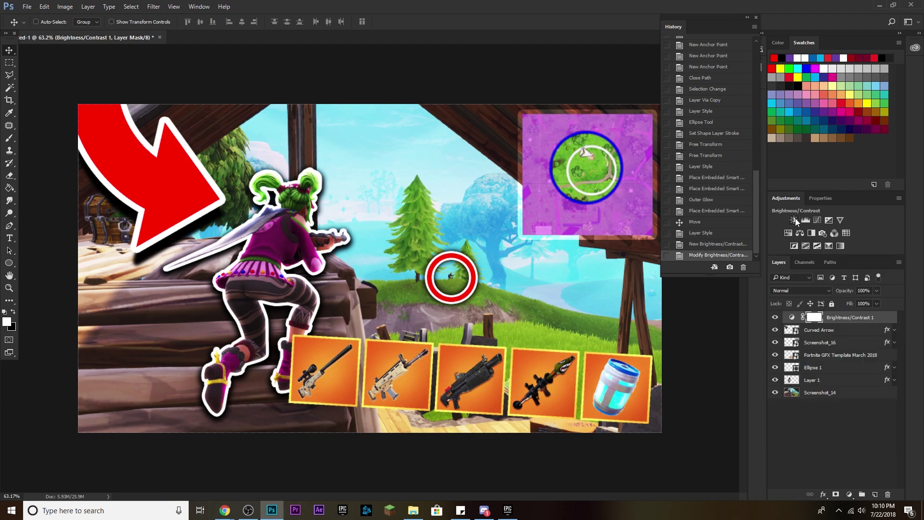
click(840, 221)
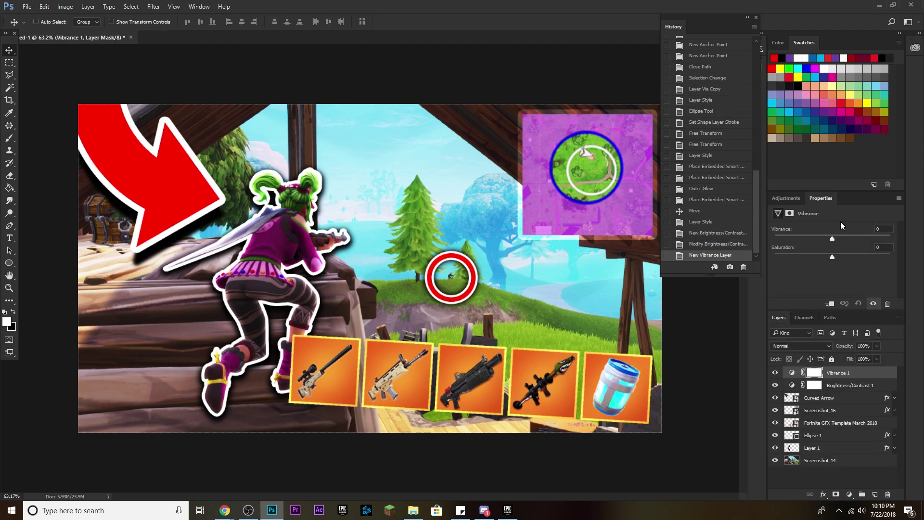
drag(831, 257, 840, 258)
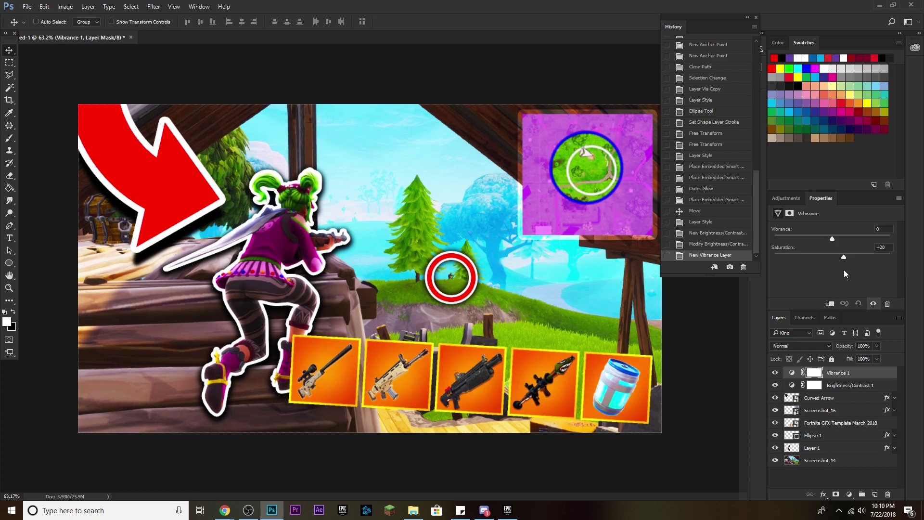
drag(849, 272, 845, 291)
drag(846, 291, 846, 290)
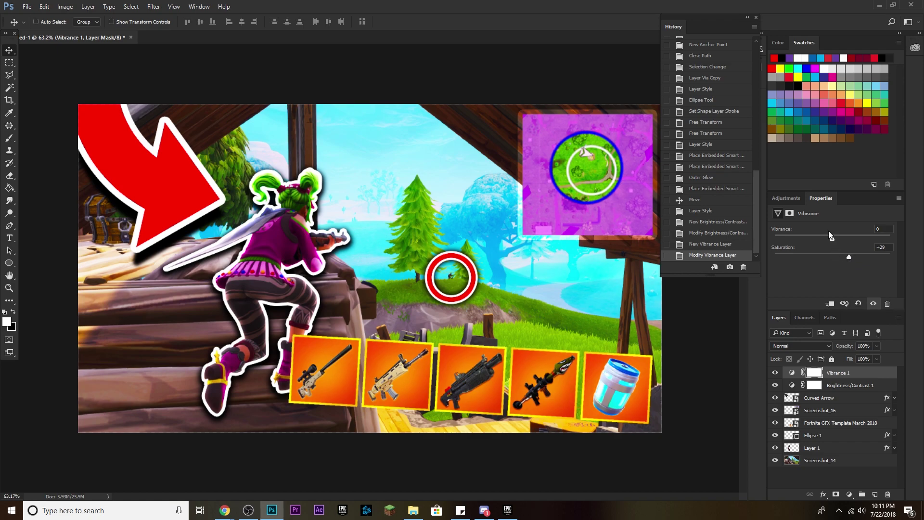
drag(838, 240, 844, 242)
Step: Reorder the layers so the Vibrance adjustment sits directly below the Brightness/Contrast adjustment
drag(888, 369, 850, 391)
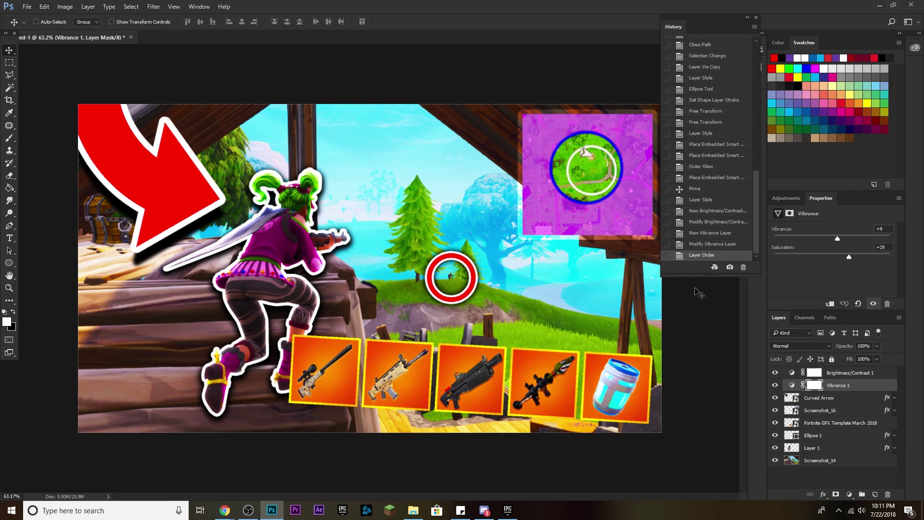
scroll(369, 266, up, 1)
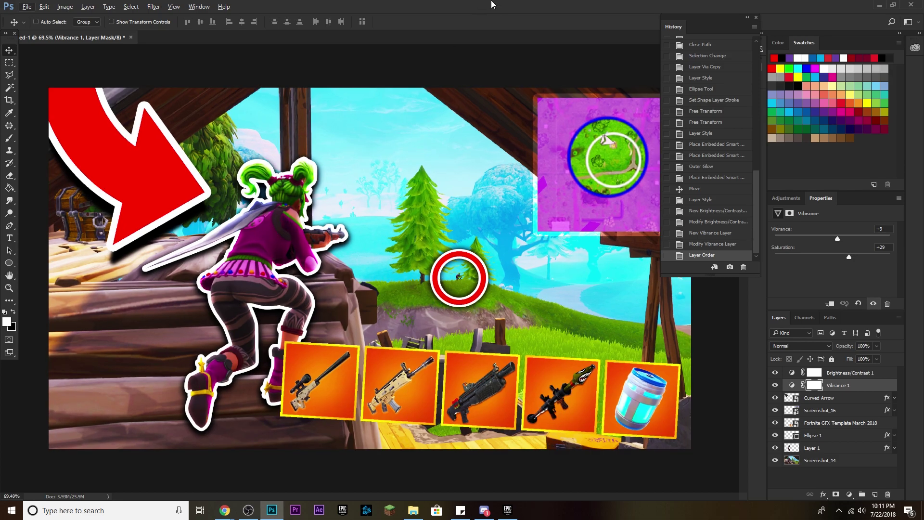
Step: Move the floating history window away from the artwork so it no longer covers the purple minimap
drag(704, 24, 753, 23)
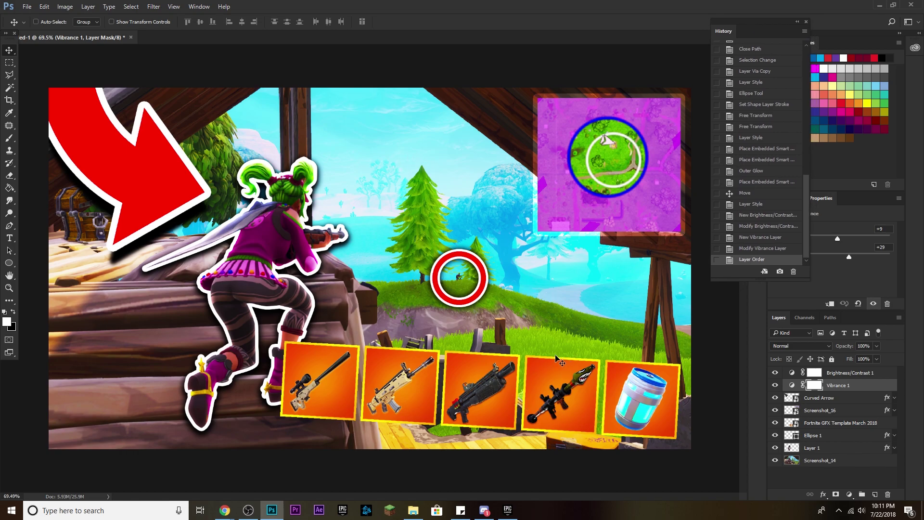
scroll(463, 356, down, 2)
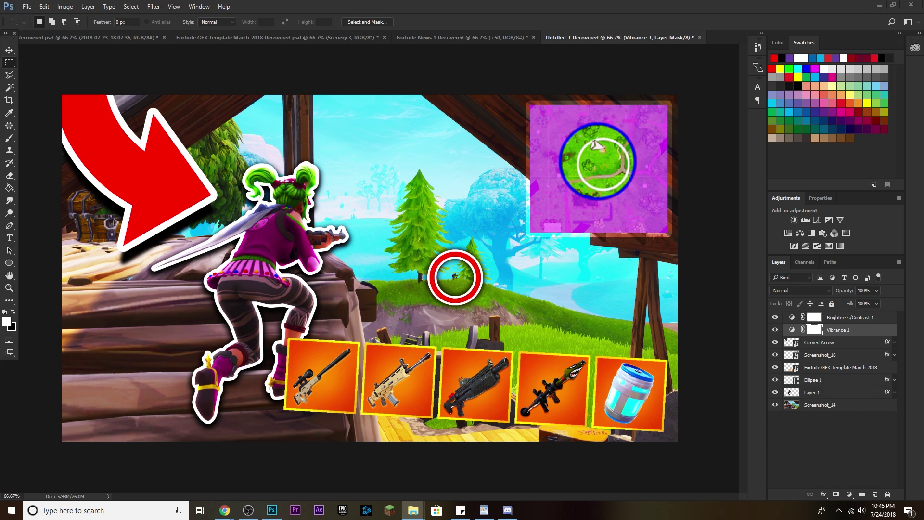
Step: Place the Victory Royale PNG, enlarge and rotate it slightly clockwise, and position it across the artwork's upper-right area in place of the hidden minimap
drag(923, 307, 387, 169)
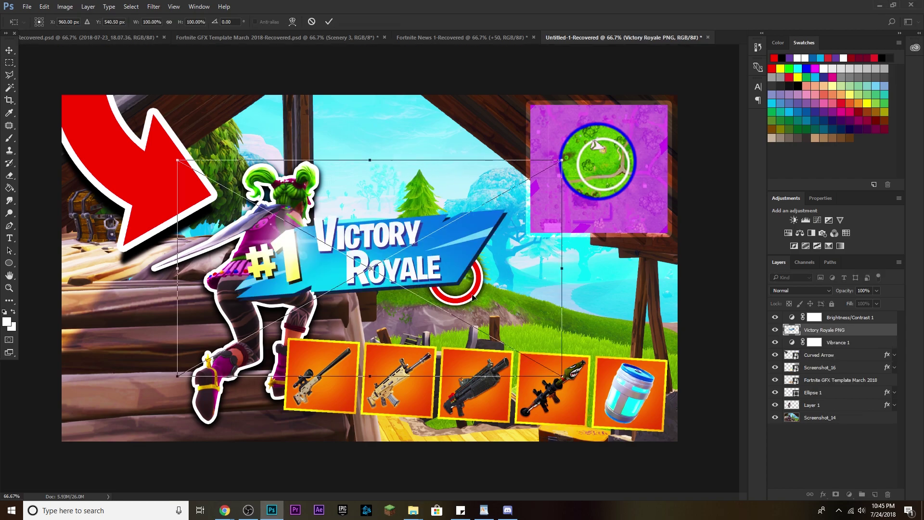
drag(419, 287, 497, 161)
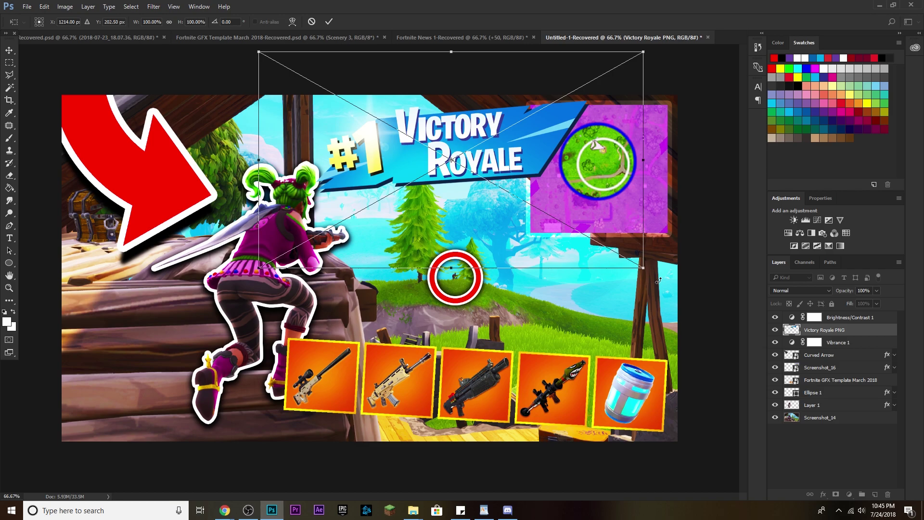
drag(658, 281, 648, 291)
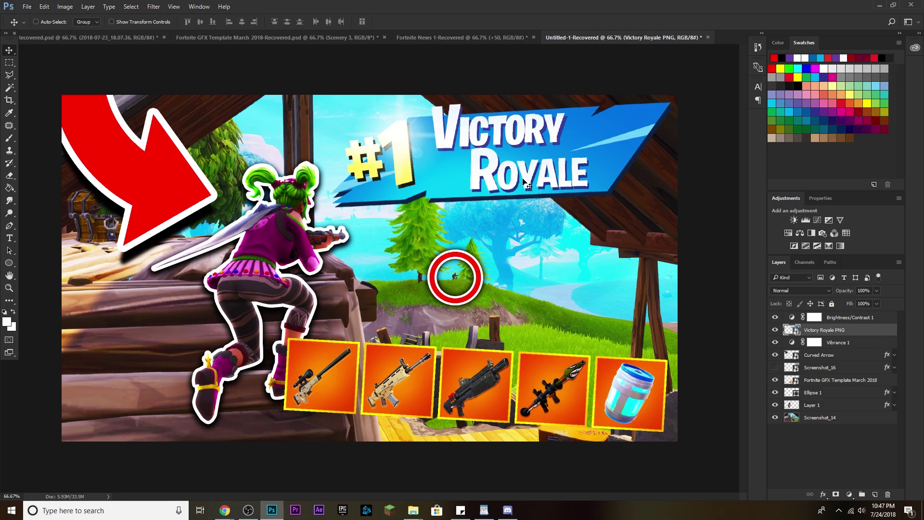
mouse_move(532, 173)
mouse_down()
mouse_move(515, 185)
mouse_move(527, 175)
mouse_up()
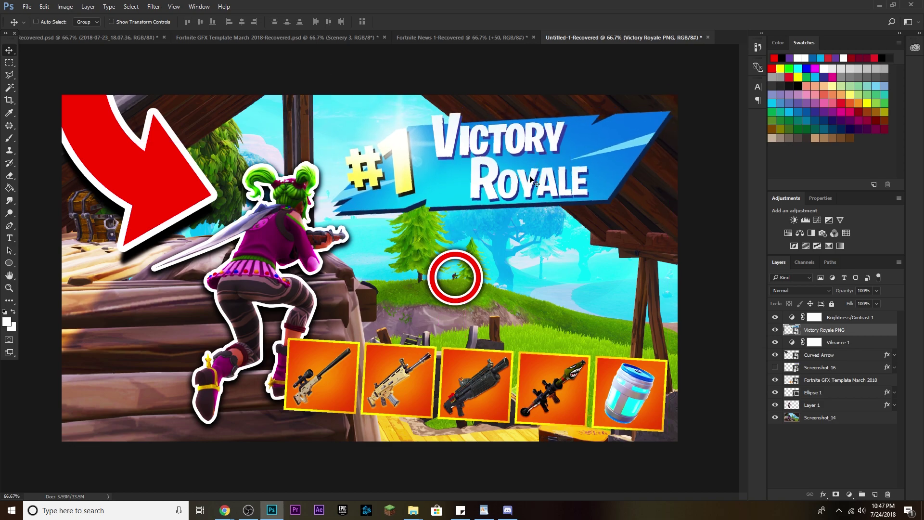